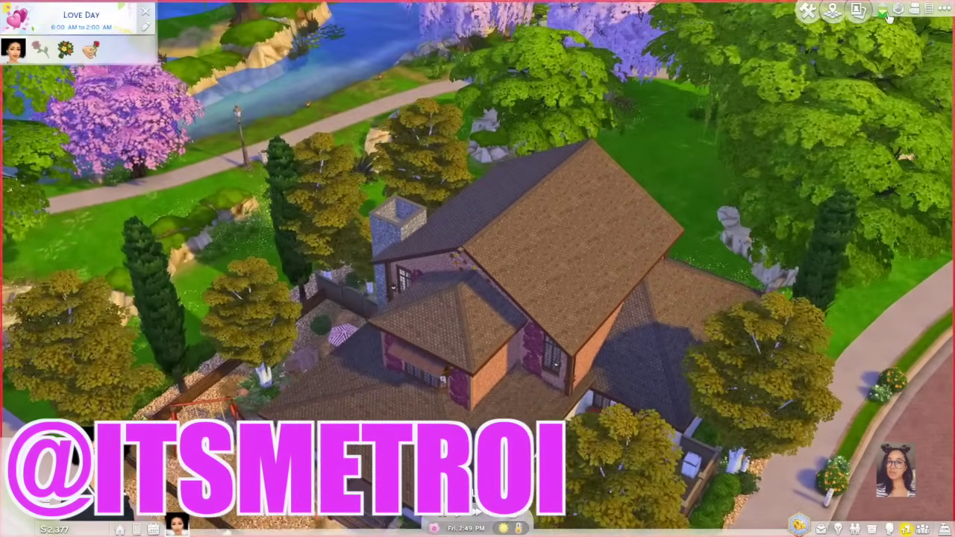
Hide the roof and drop the view to the brick house's ground floor.
left_click(885, 12)
left_click(885, 12)
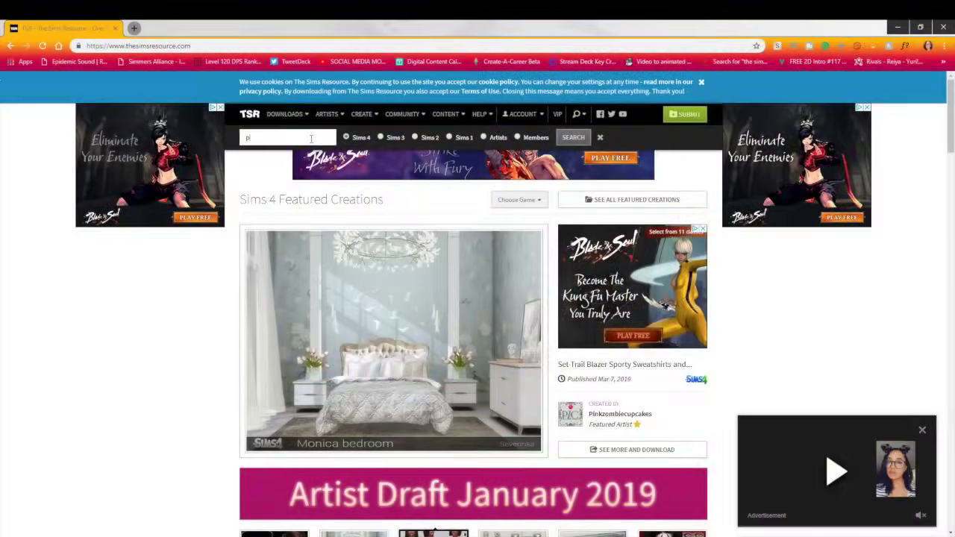
Search The Sims Resource for 'pralinesims', correcting the misspelled 'prailinesims'.
type("praili")
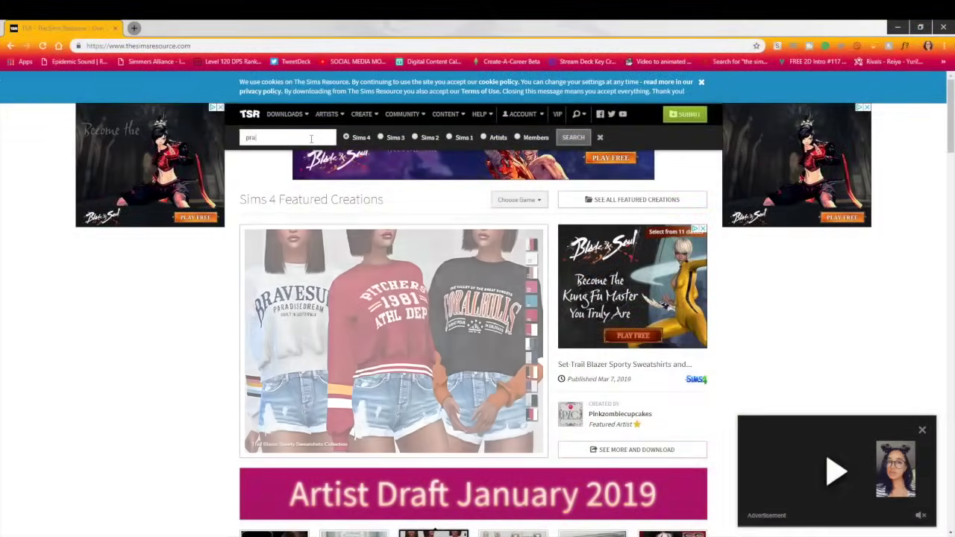
type("n")
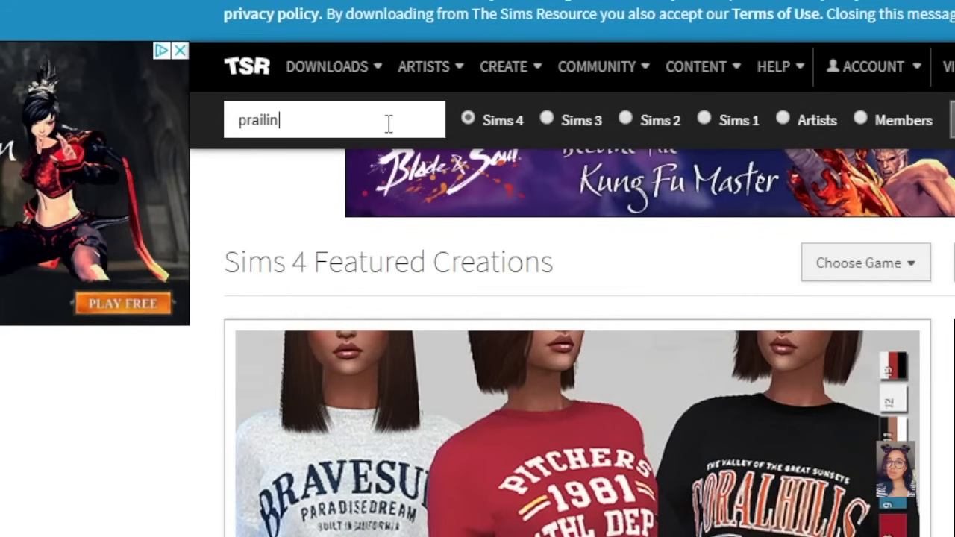
type("esims")
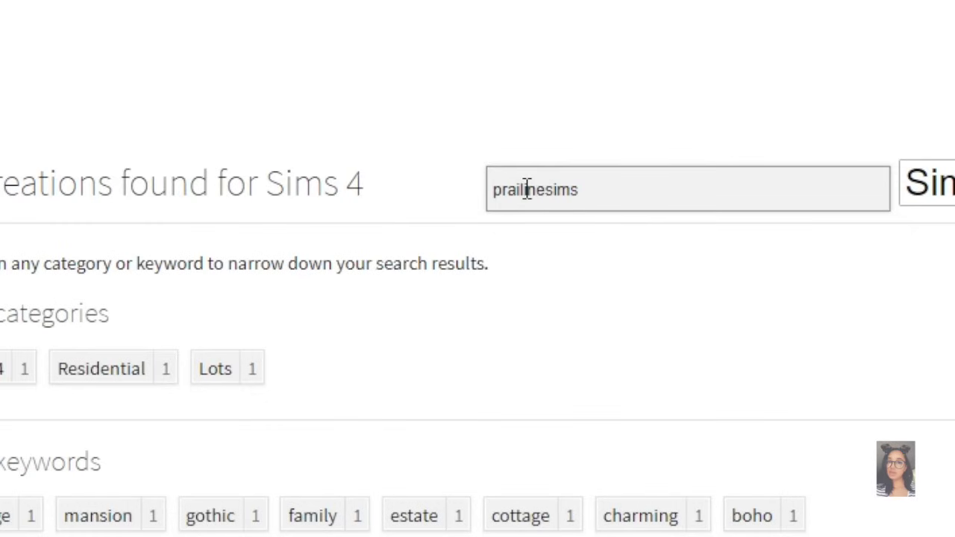
left_click(518, 190)
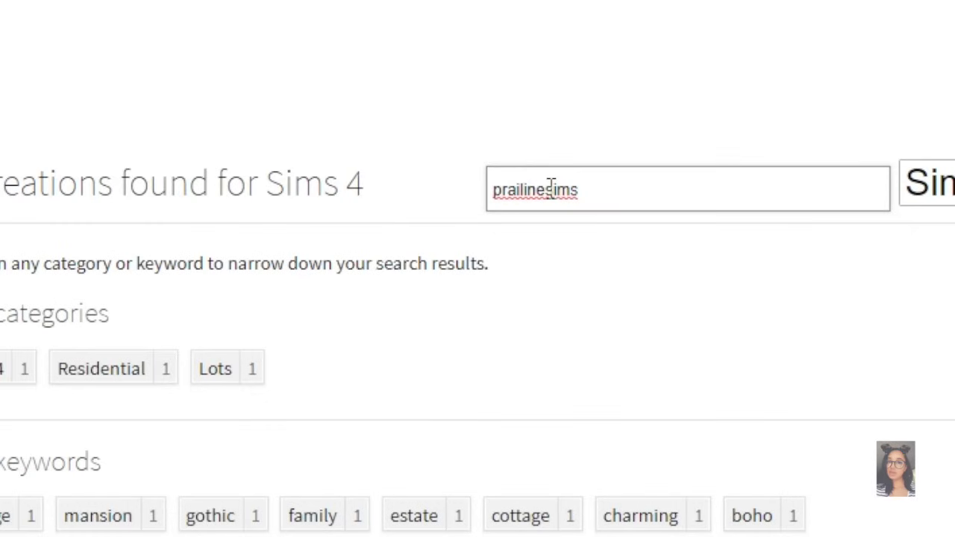
key("BackSpace")
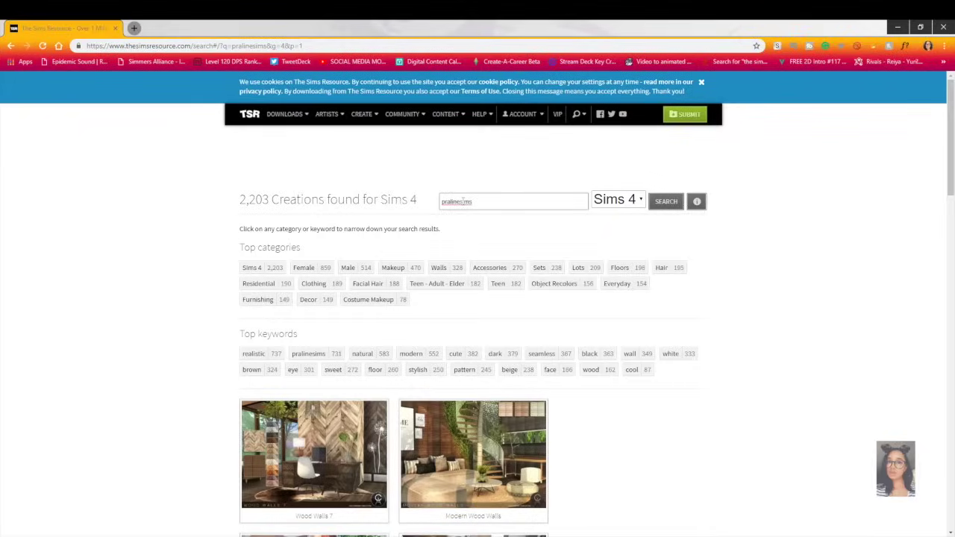
Open the Wood Walls 7 creation and go from it to the Pralinesims artist profile.
left_click(314, 419)
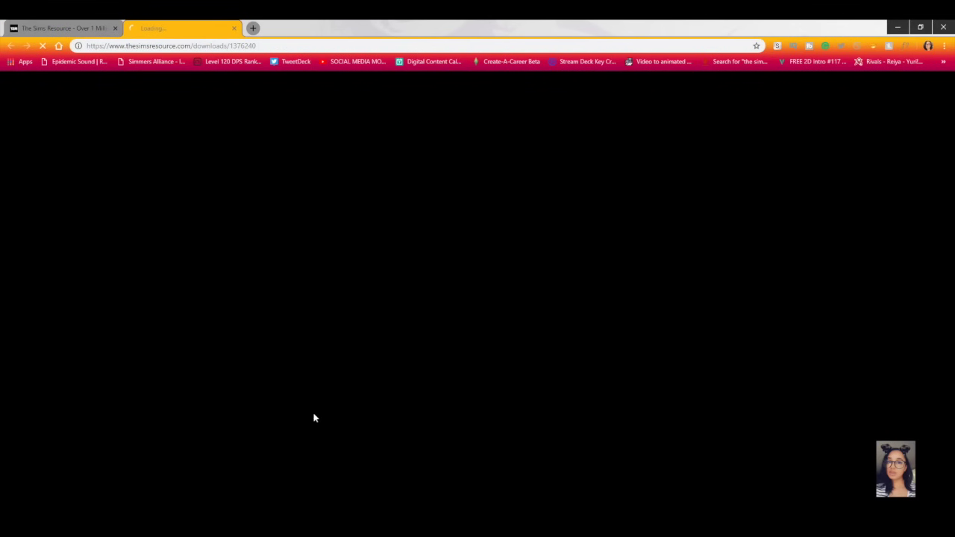
left_click(115, 28)
scroll(113, 271, "down", 2)
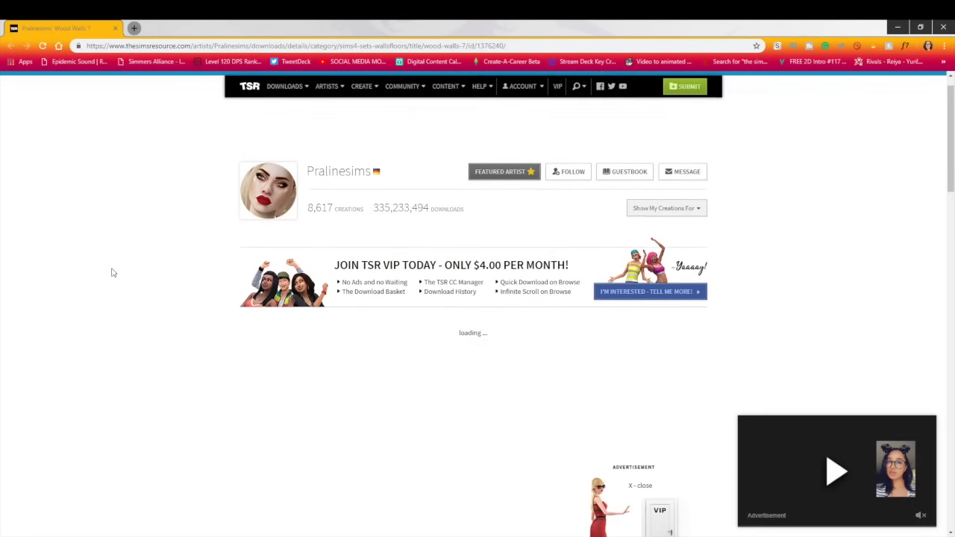
scroll(113, 271, "down", 2)
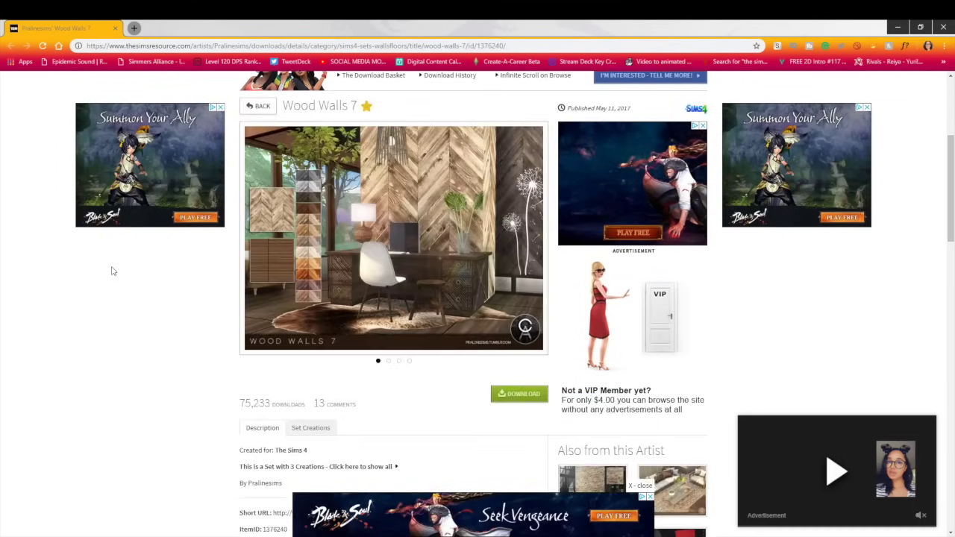
scroll(355, 422, "down", 1)
scroll(370, 302, "down", 2)
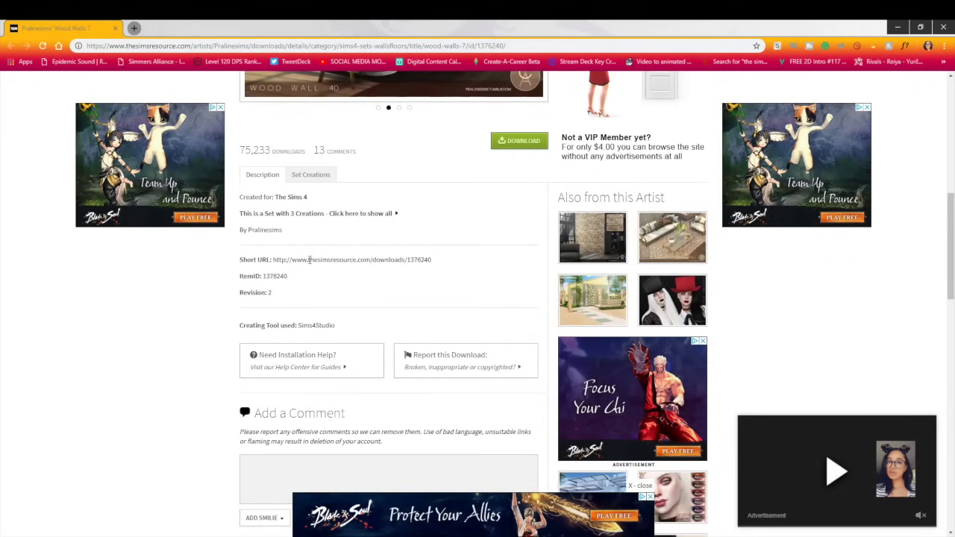
scroll(310, 258, "up", 1)
scroll(310, 211, "up", 6)
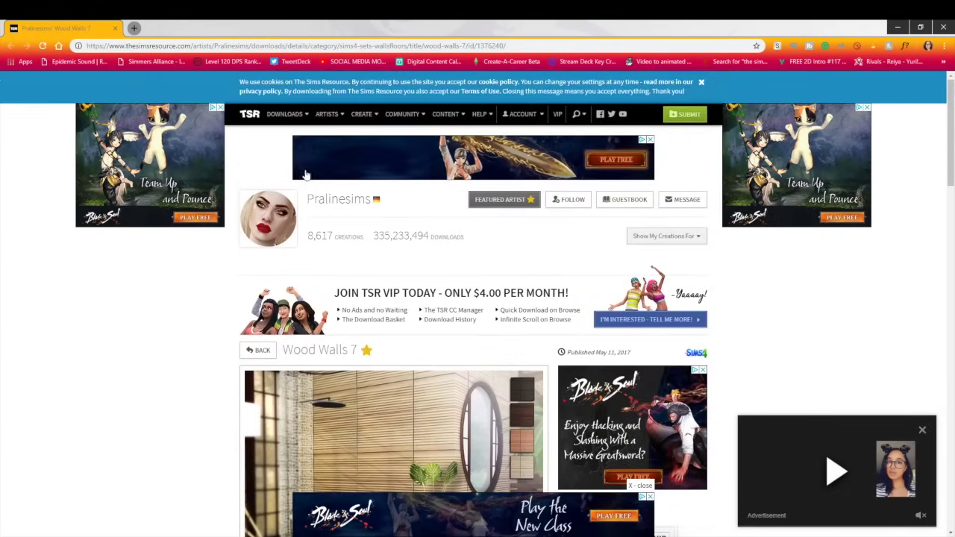
left_click(315, 214)
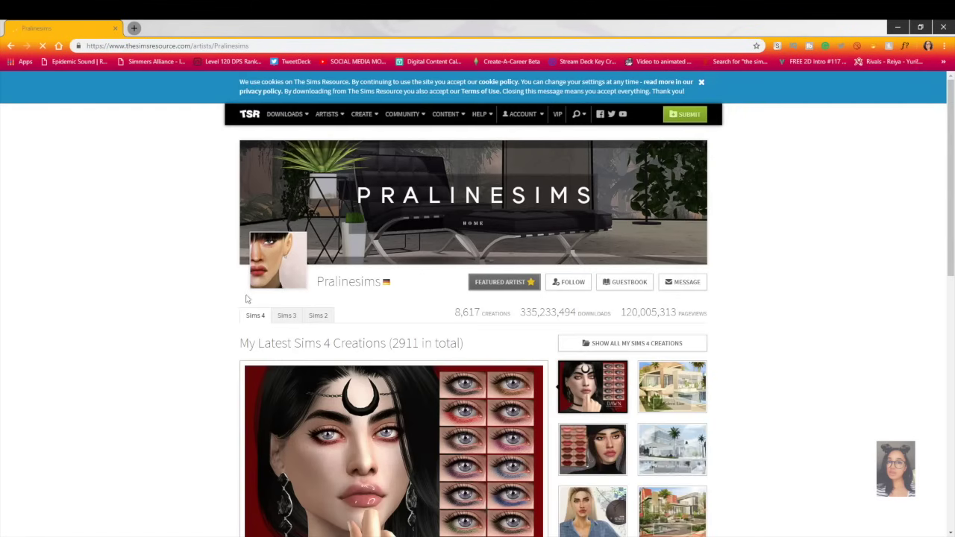
List all of Pralinesims' Sims 4 creations, browse the grid and dismiss the League of Legends ad.
left_click(631, 345)
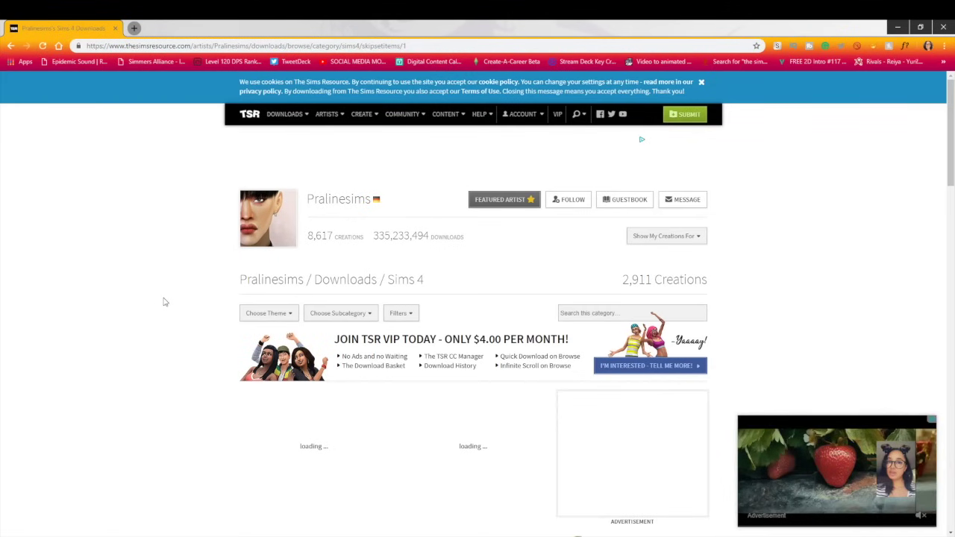
scroll(165, 302, "down", 1)
scroll(165, 301, "down", 3)
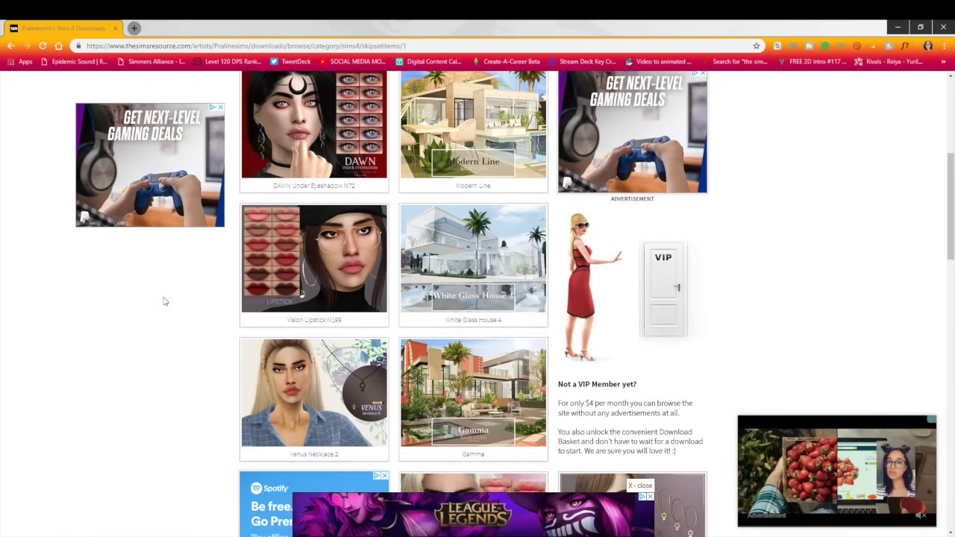
scroll(165, 301, "down", 1)
scroll(164, 302, "down", 3)
scroll(165, 302, "up", 3)
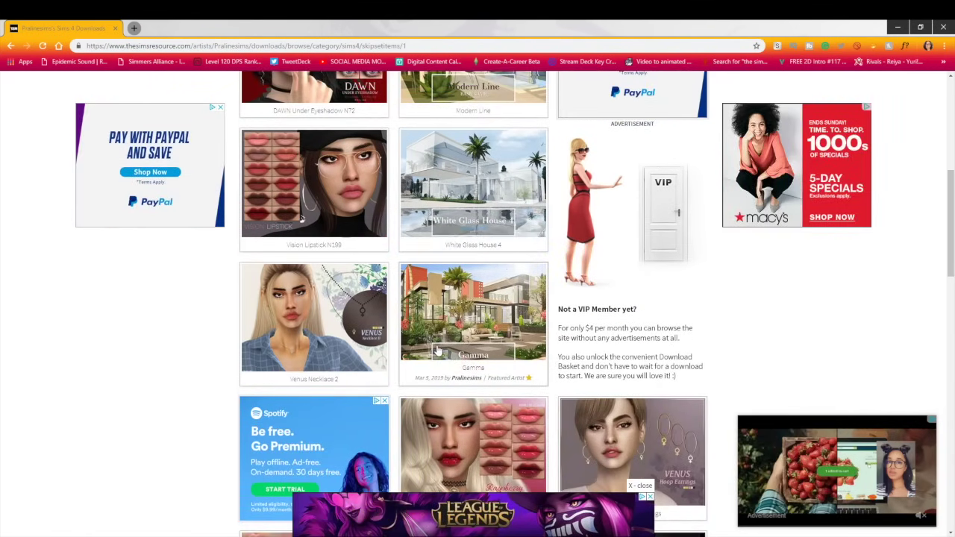
scroll(451, 329, "down", 3)
scroll(451, 329, "down", 2)
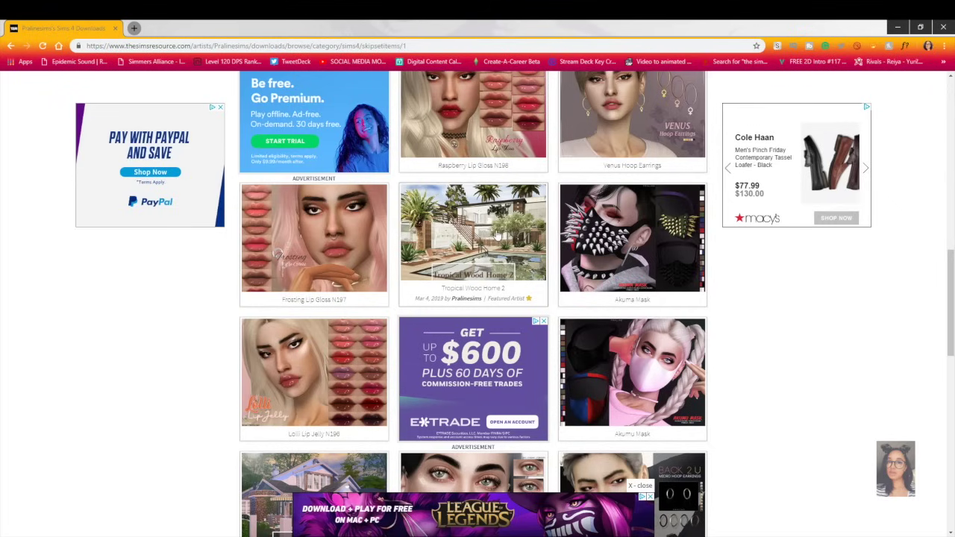
left_click(641, 487)
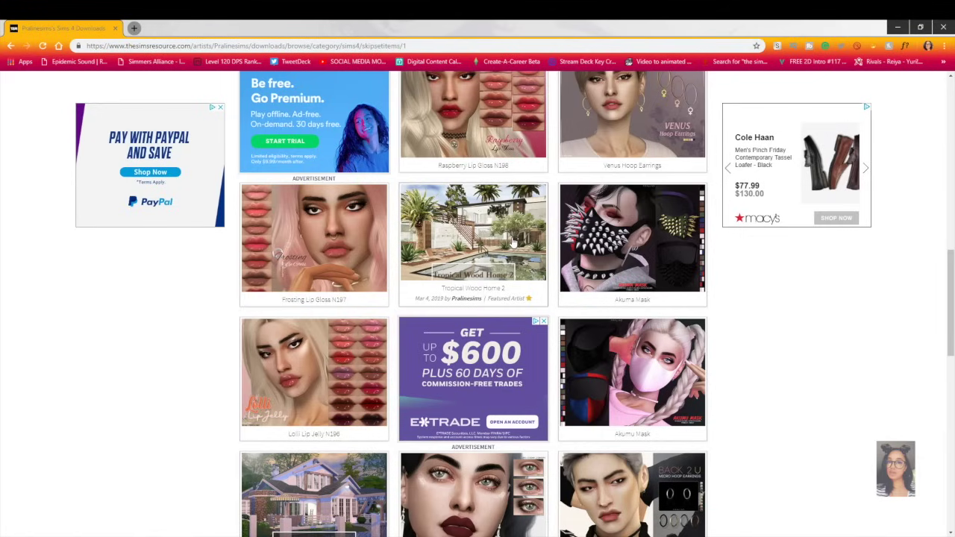
Go to page 2 of the creations and open the Aeternus lot page.
scroll(501, 265, "down", 2)
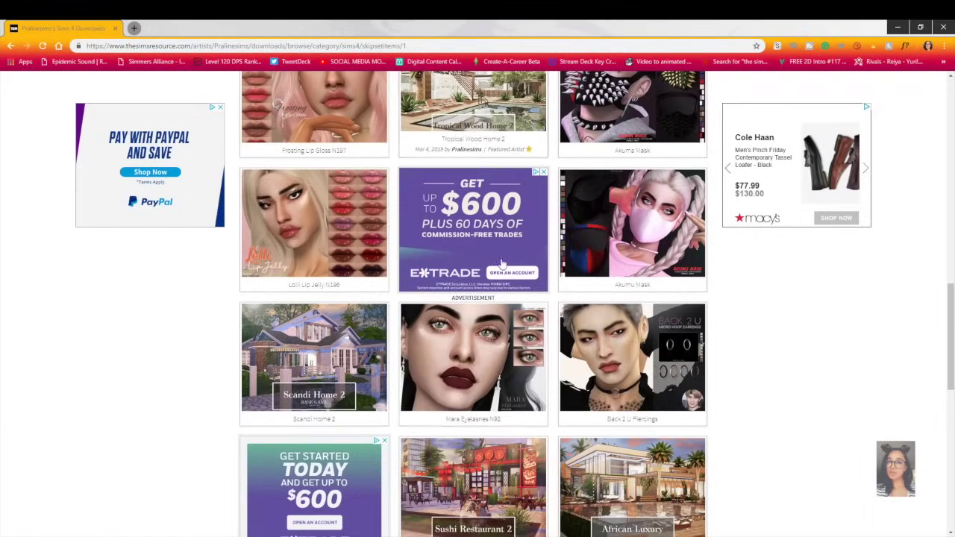
scroll(156, 395, "down", 3)
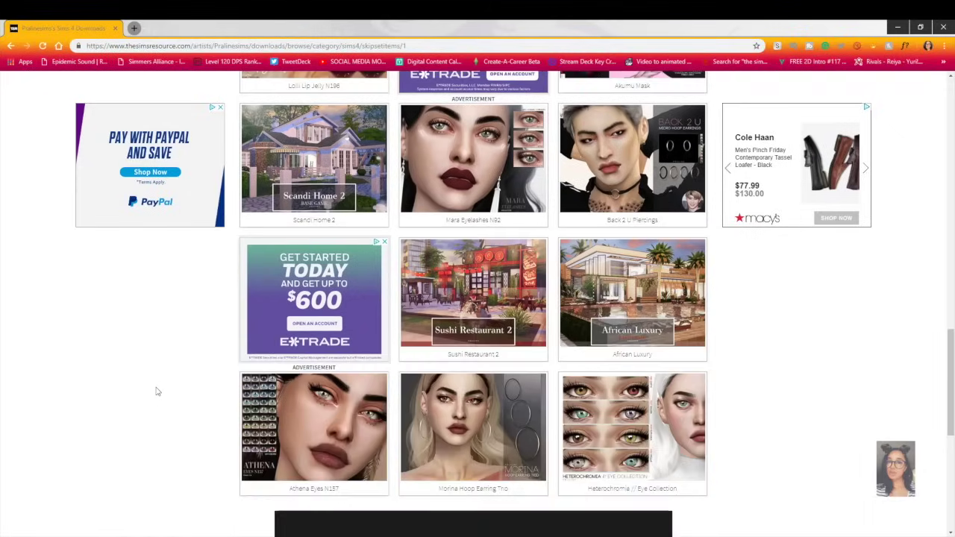
scroll(156, 388, "down", 3)
scroll(447, 401, "down", 3)
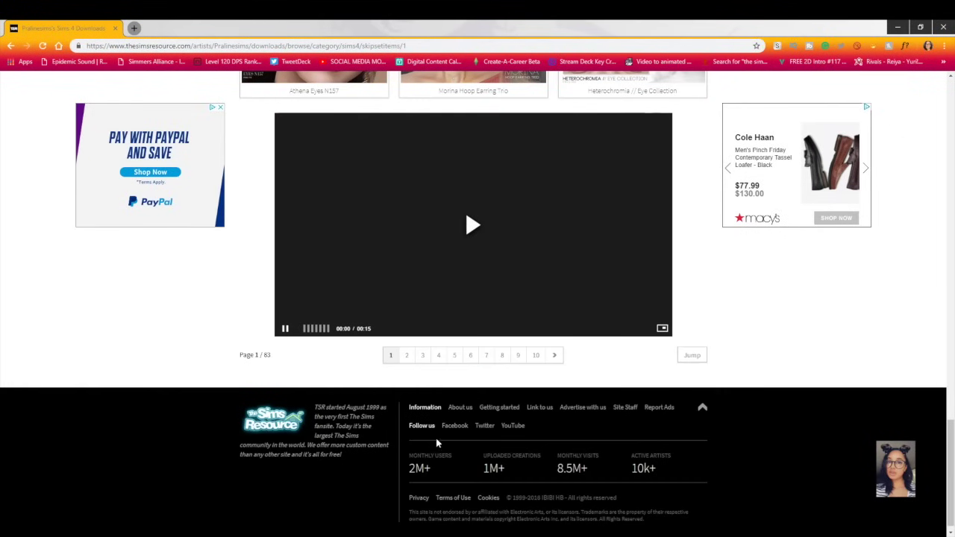
left_click(406, 356)
scroll(234, 337, "down", 5)
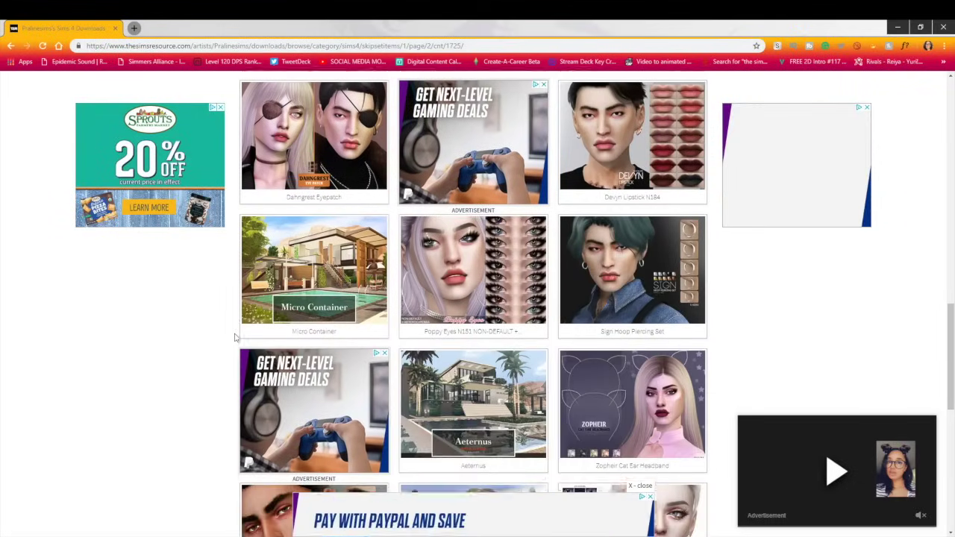
scroll(234, 337, "down", 3)
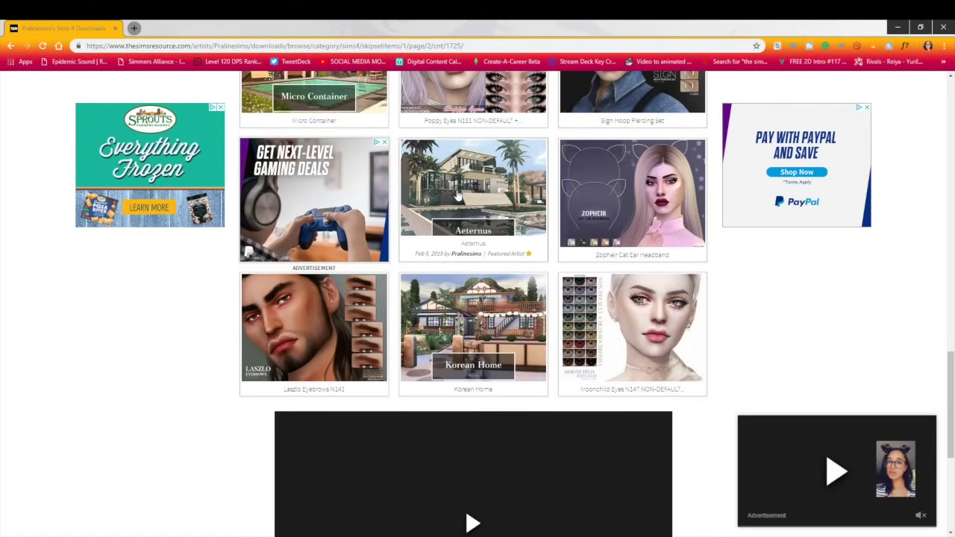
left_click(458, 195)
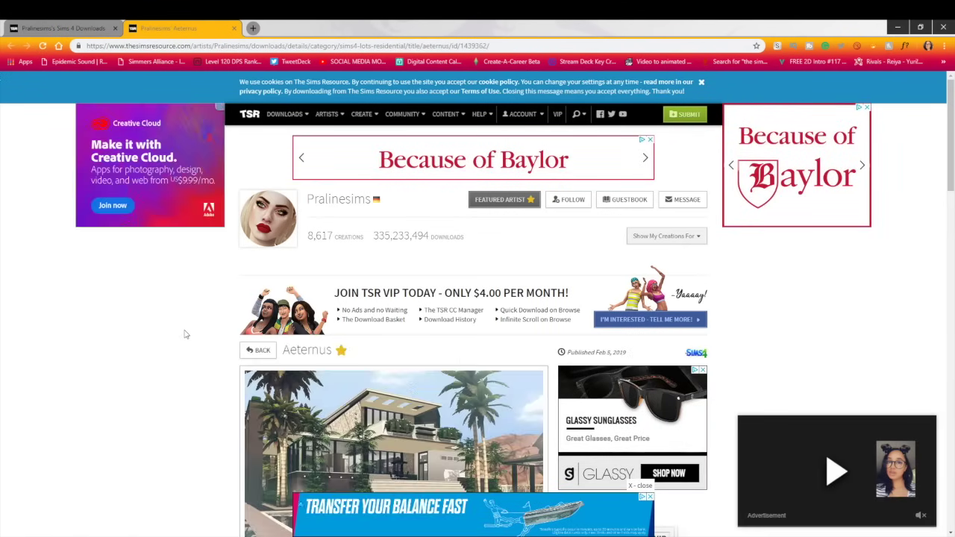
Page through the Aeternus preview pictures up to the fourth image.
scroll(186, 334, "down", 3)
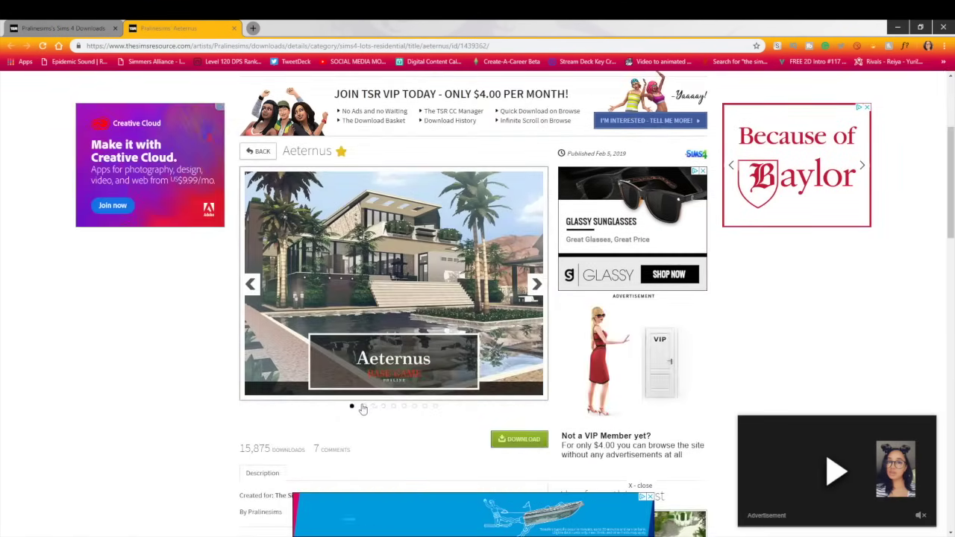
left_click(537, 284)
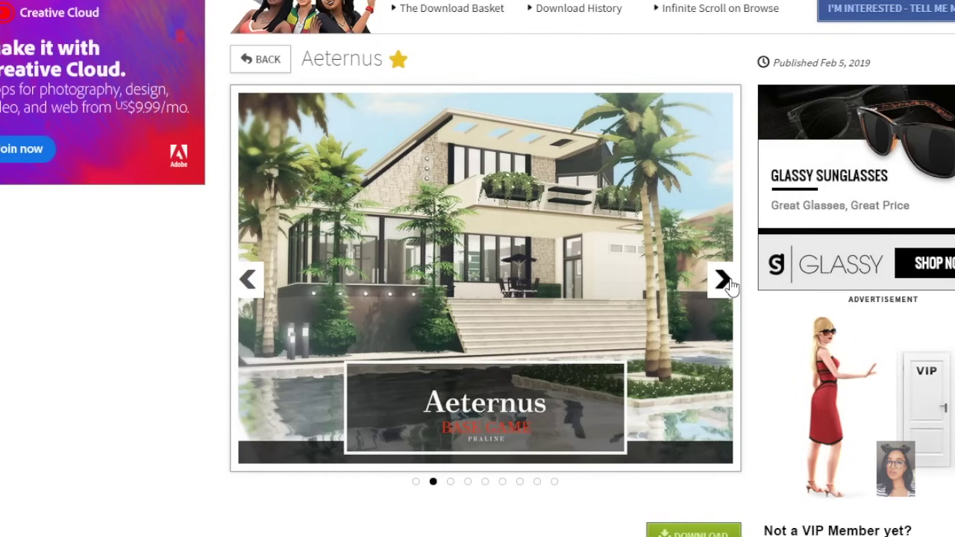
left_click(724, 280)
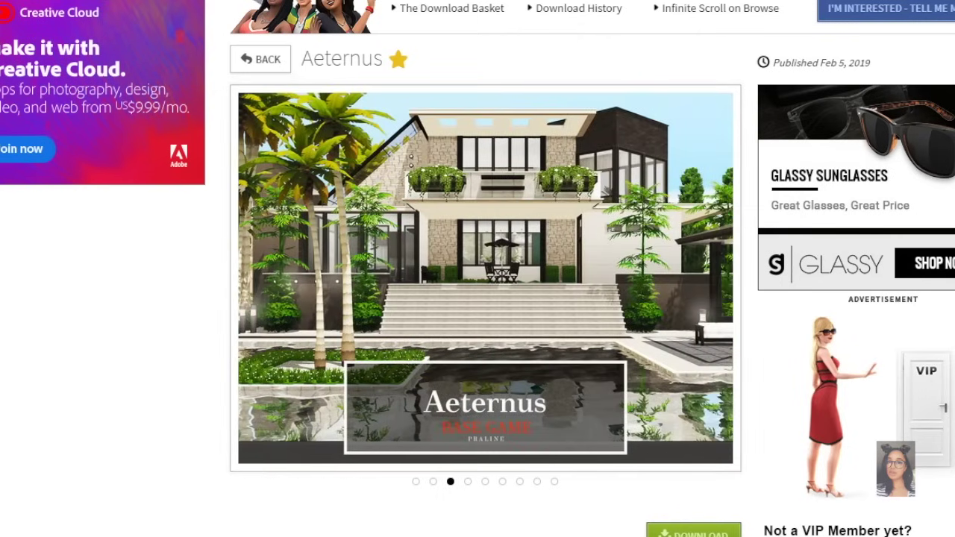
left_click(721, 279)
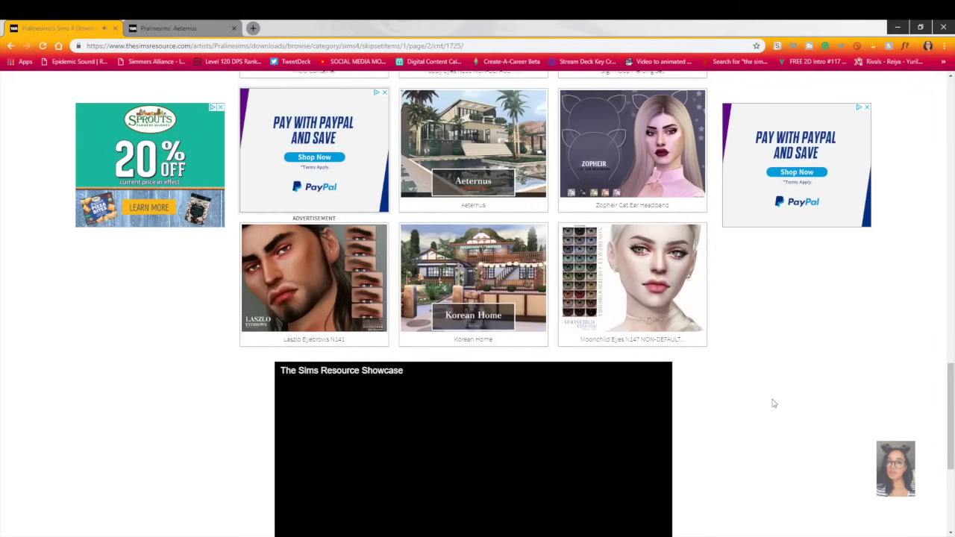
Browse page 3 of Pralinesims' downloads, with builds like Luxurious Estate and Modern House.
scroll(772, 399, "down", 2)
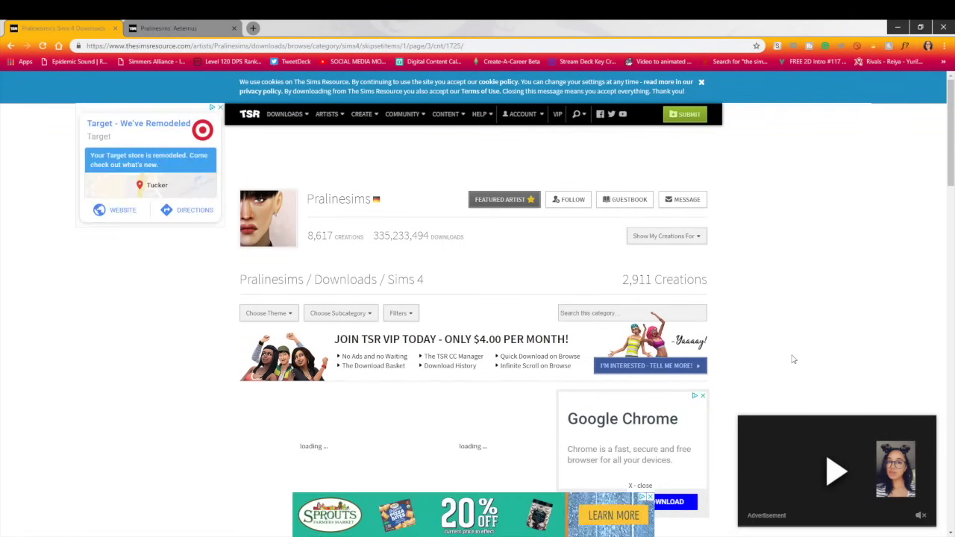
scroll(780, 348, "down", 1)
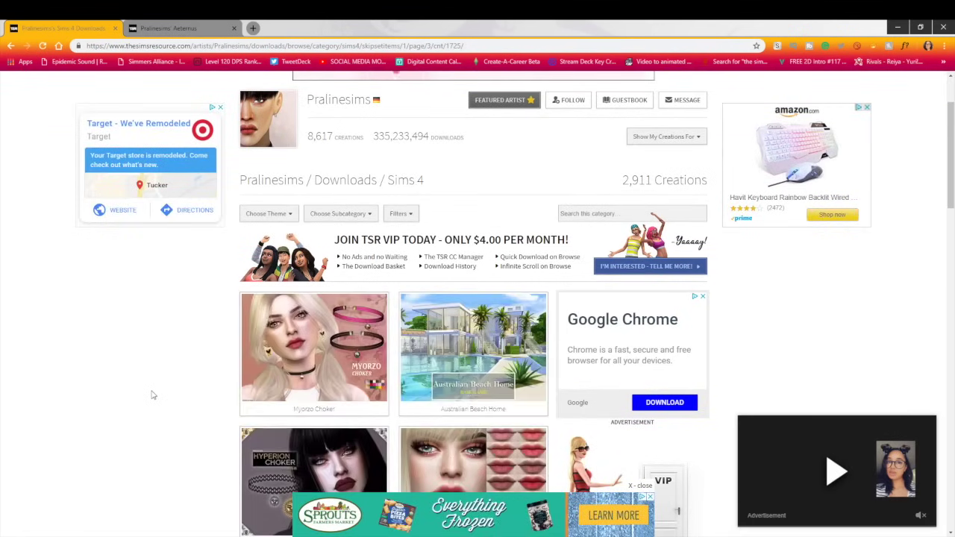
scroll(172, 386, "down", 6)
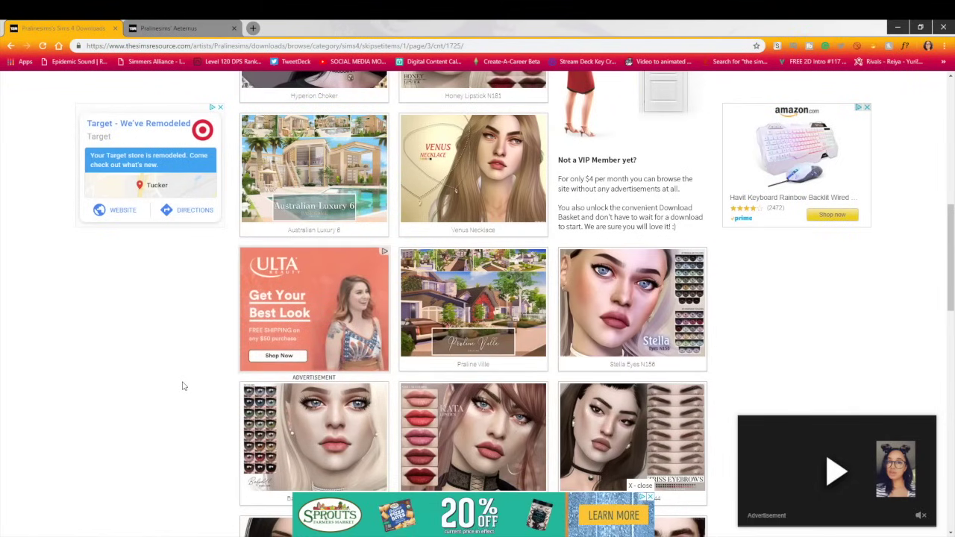
scroll(183, 386, "down", 4)
scroll(187, 385, "up", 4)
scroll(187, 385, "down", 10)
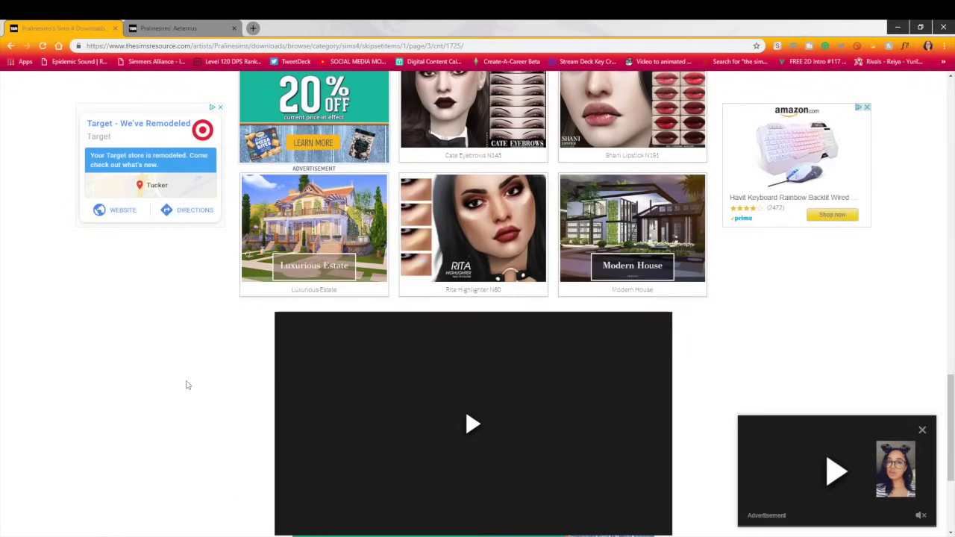
scroll(187, 385, "down", 2)
scroll(188, 385, "up", 2)
Open the Modern House lot in a new tab and view its page.
middle_click(640, 230)
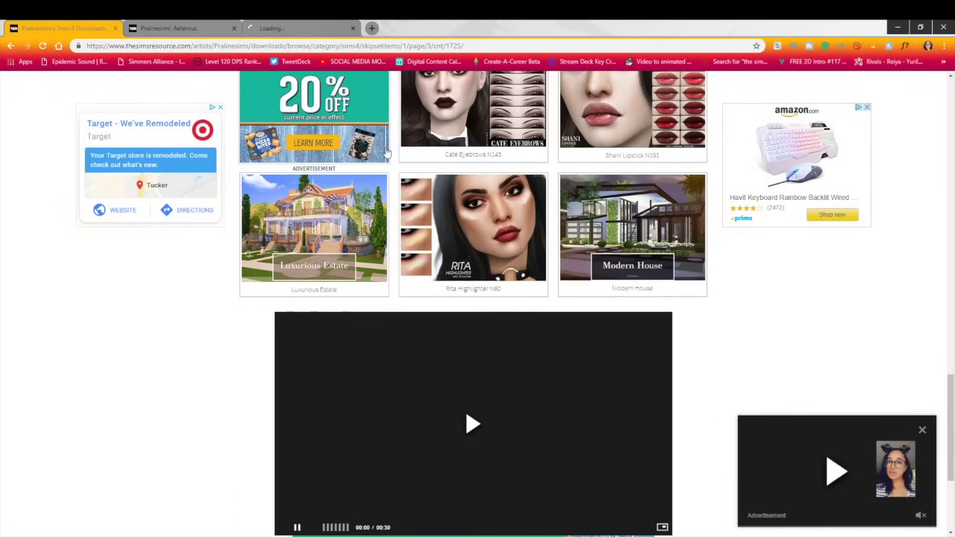
left_click(314, 26)
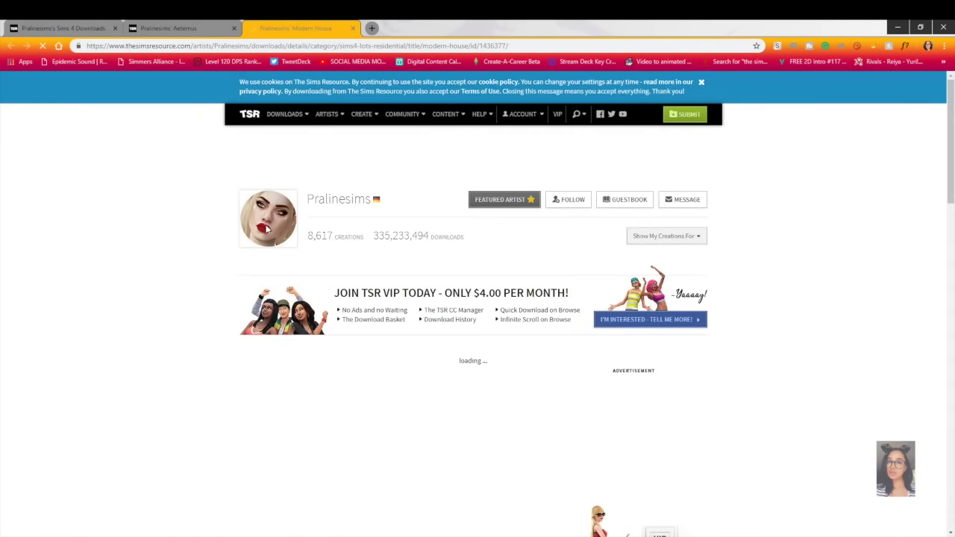
scroll(232, 312, "down", 2)
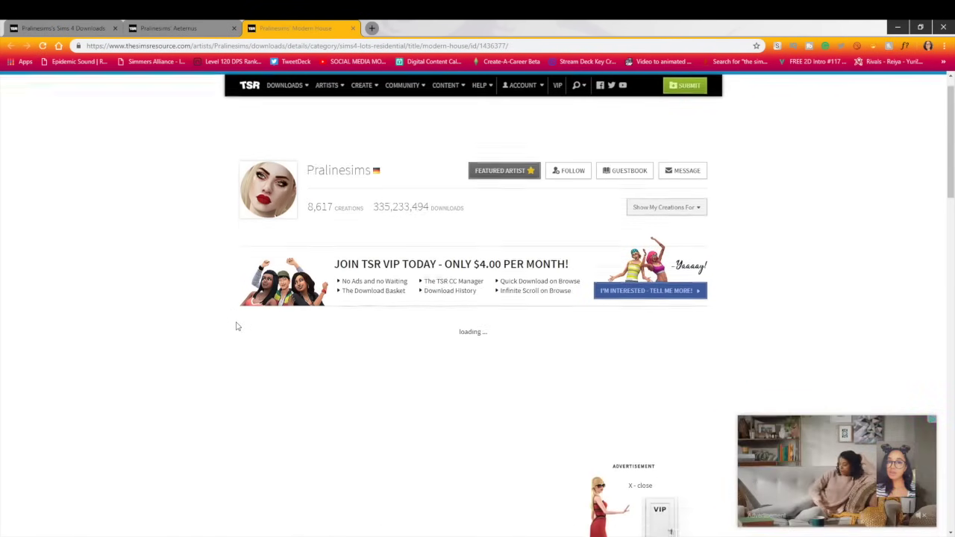
scroll(221, 334, "down", 1)
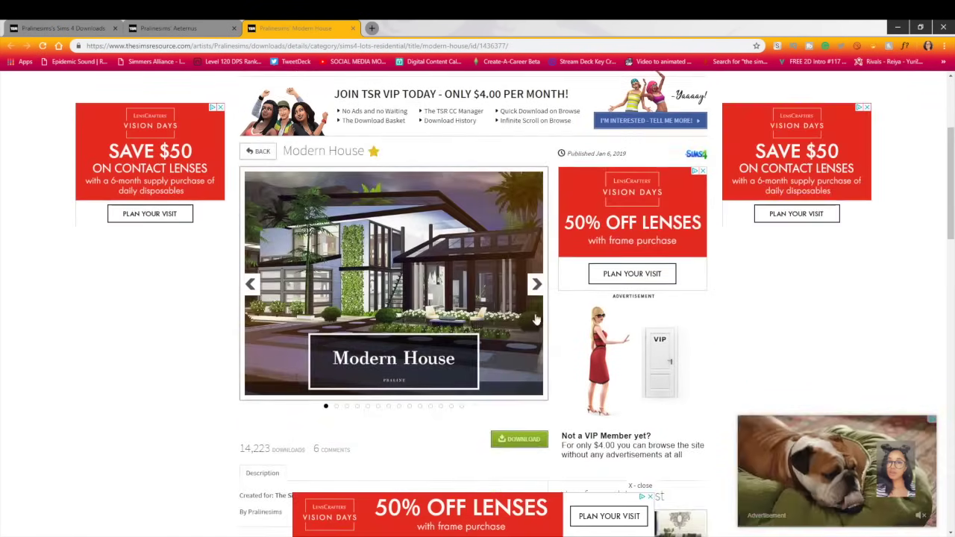
Page through the Modern House preview photos to the last one.
left_click(539, 287)
left_click(539, 287)
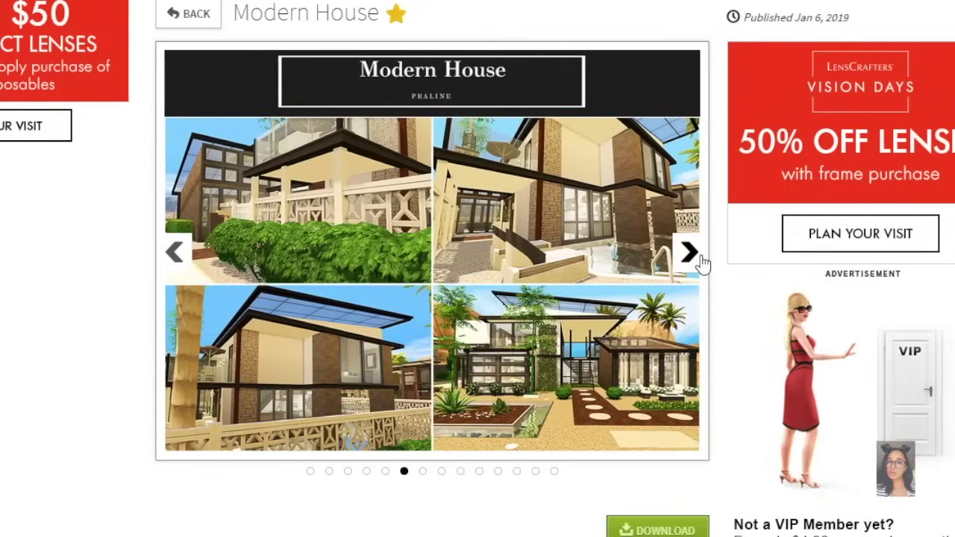
left_click(700, 258)
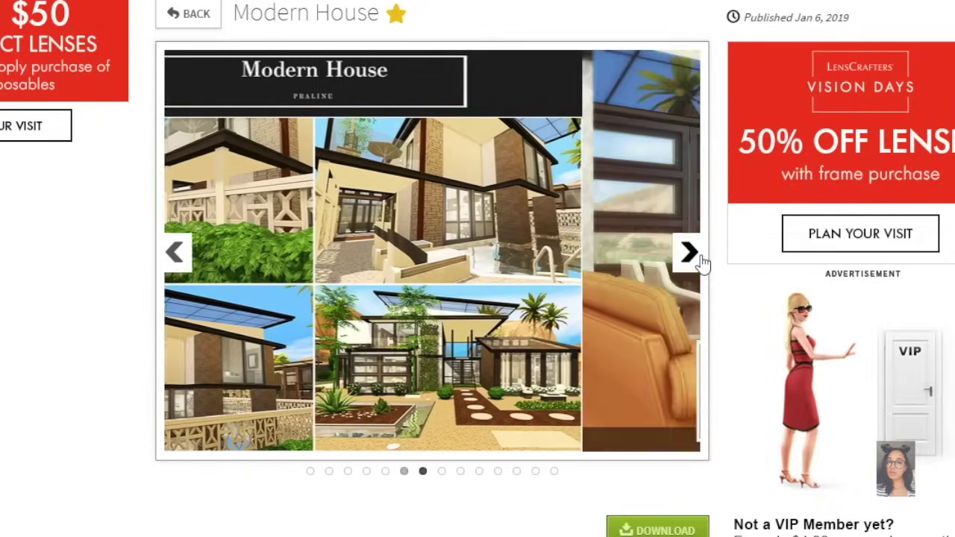
left_click(700, 257)
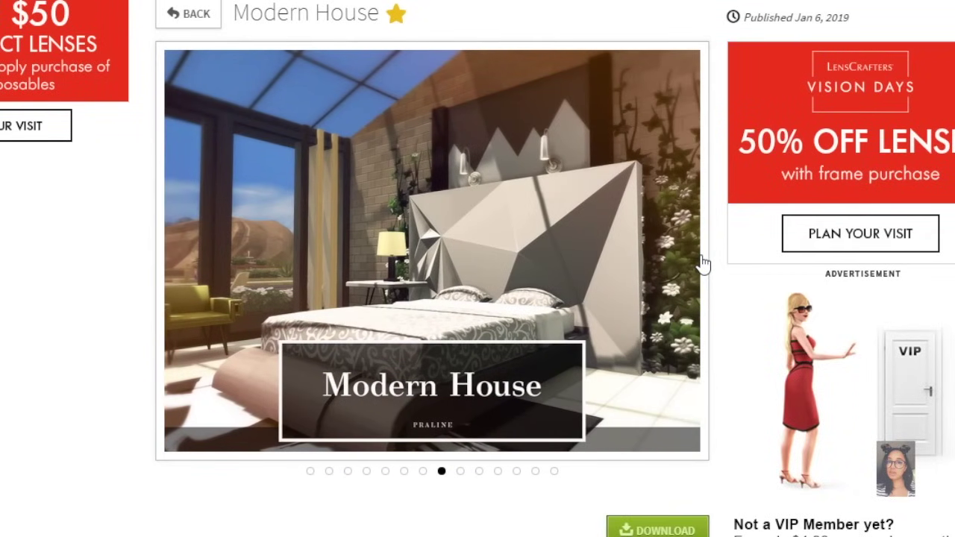
mouse_move(692, 259)
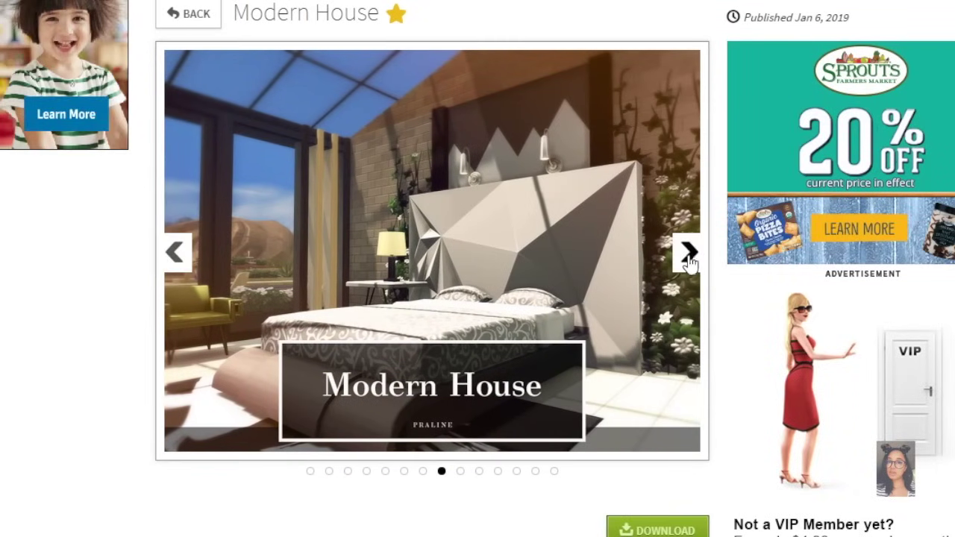
left_click(688, 251)
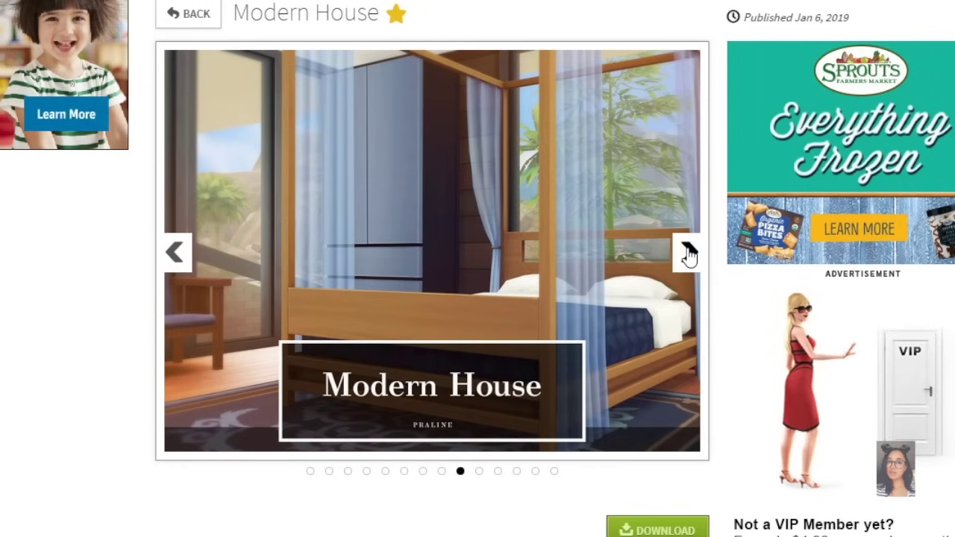
left_click(688, 254)
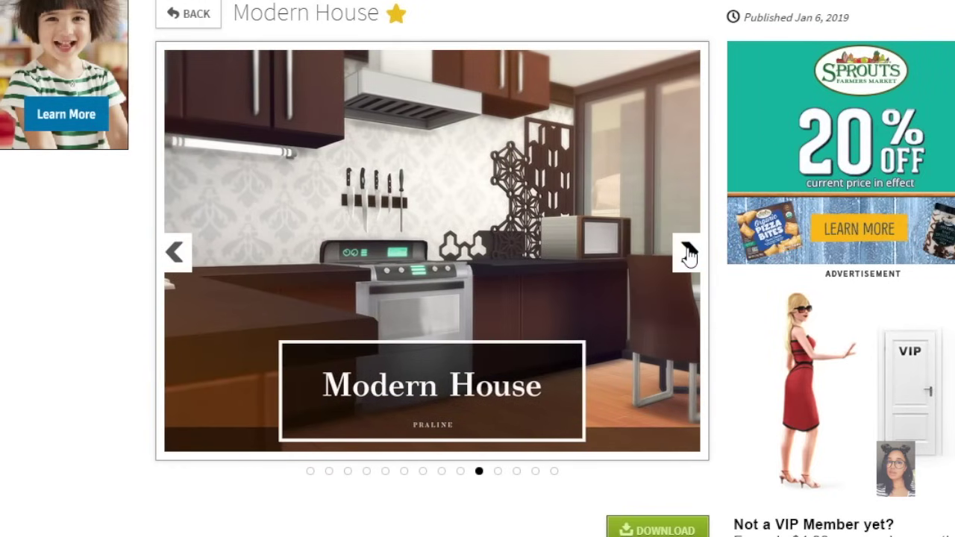
left_click(687, 254)
left_click(688, 253)
left_click(686, 254)
left_click(686, 254)
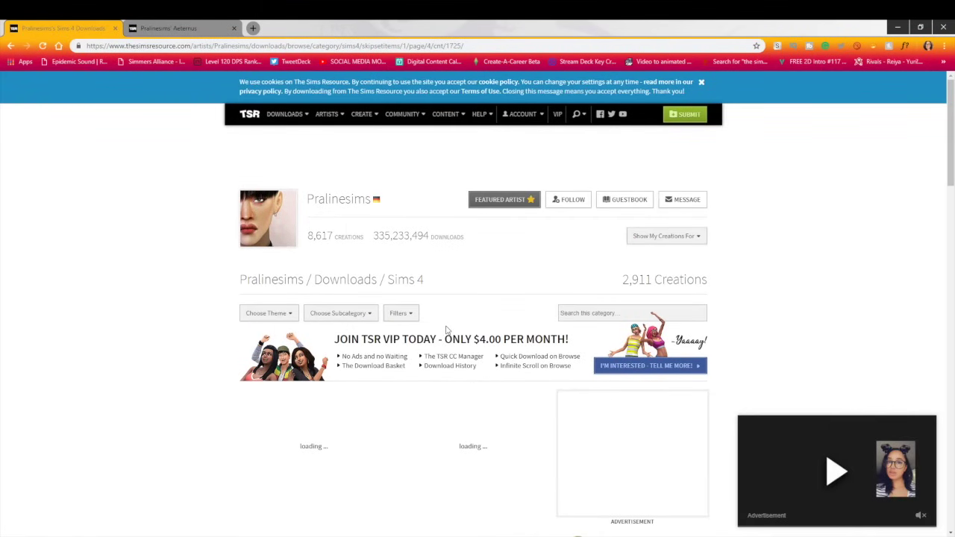
Open the Deluxe Townhouse lot page and page through five of its photos.
scroll(514, 284, "down", 3)
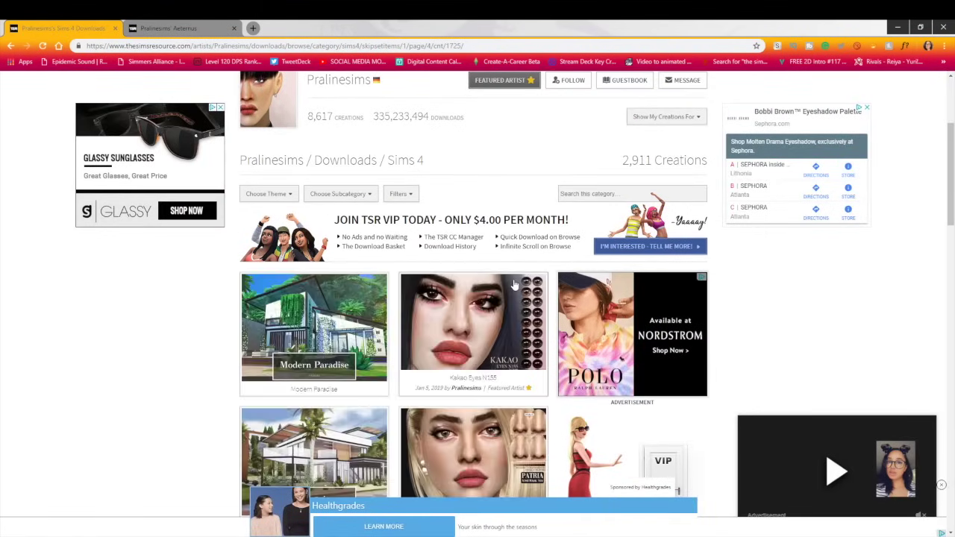
scroll(515, 284, "down", 2)
scroll(514, 284, "down", 3)
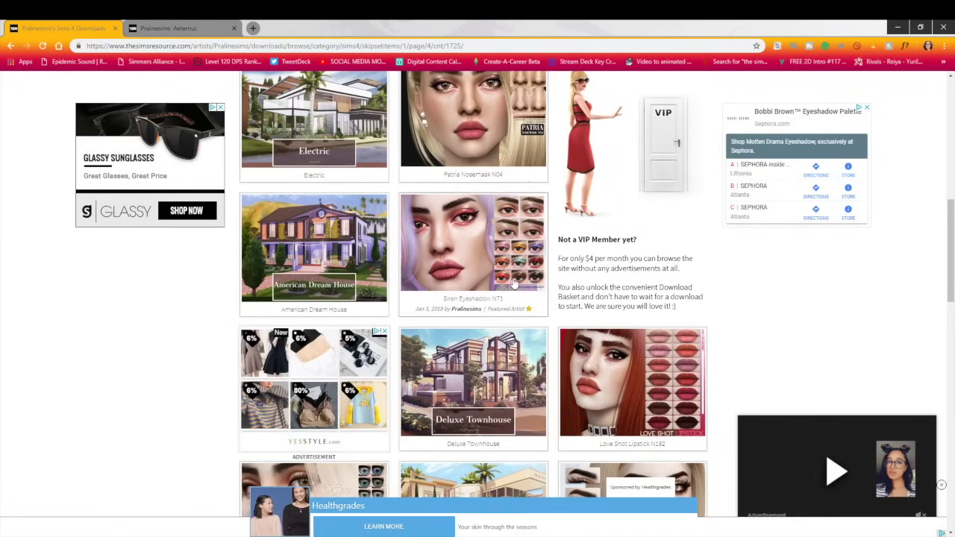
scroll(486, 249, "down", 3)
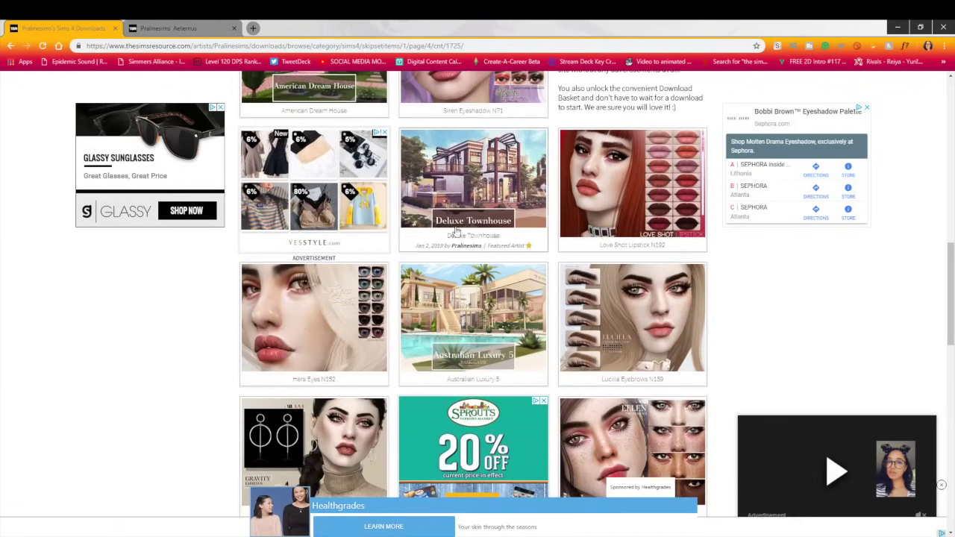
left_click(516, 180)
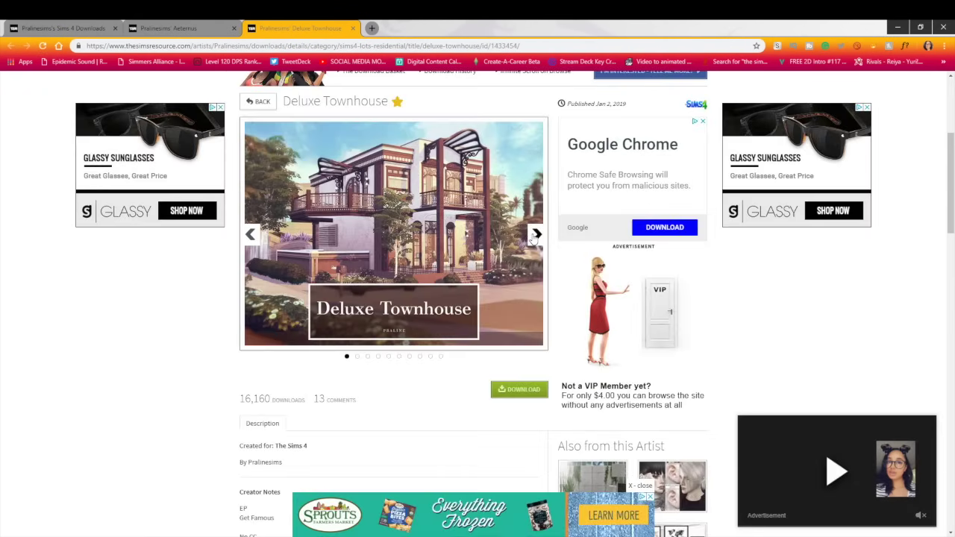
left_click(536, 235)
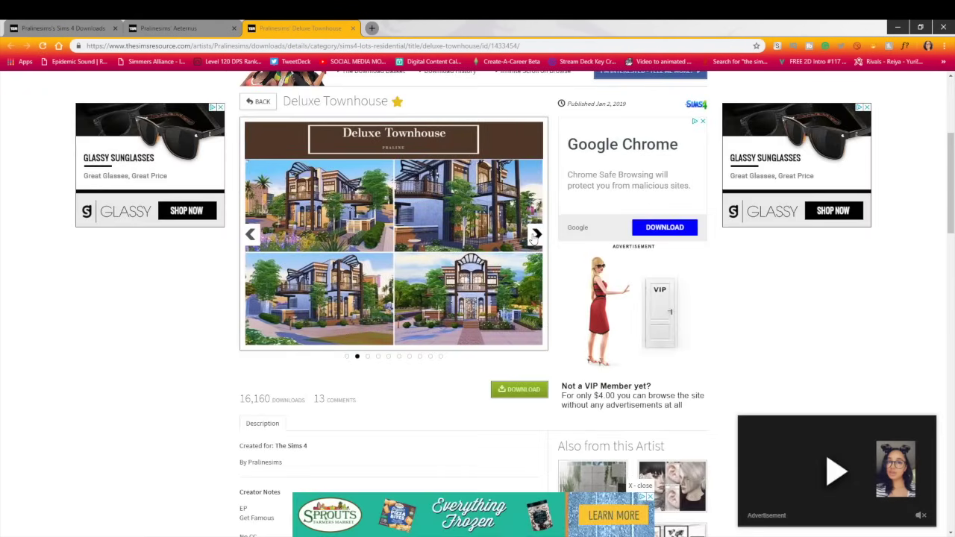
left_click(536, 235)
left_click(535, 235)
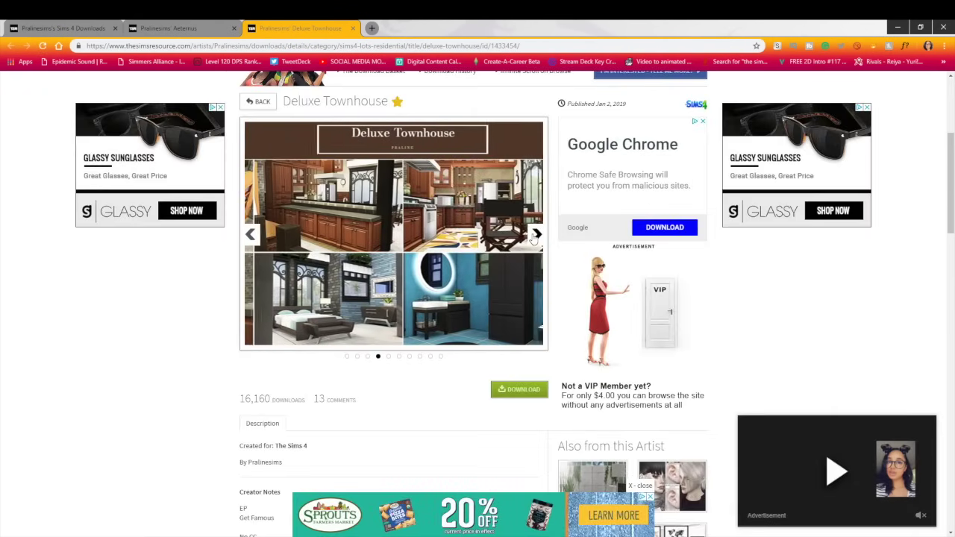
left_click(536, 235)
left_click(536, 235)
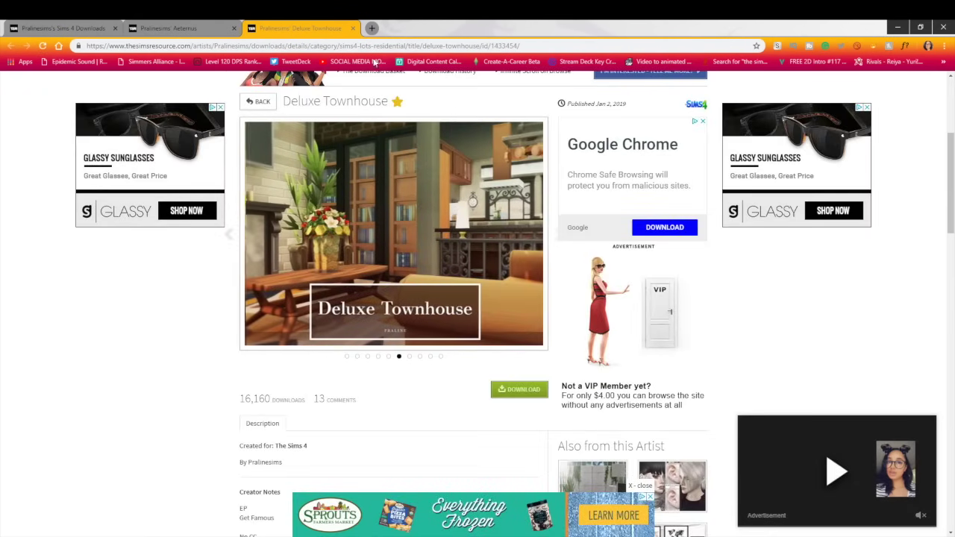
Close the Deluxe Townhouse tab and go to page 5 of the downloads list.
left_click(352, 27)
left_click(60, 27)
scroll(514, 289, "down", 10)
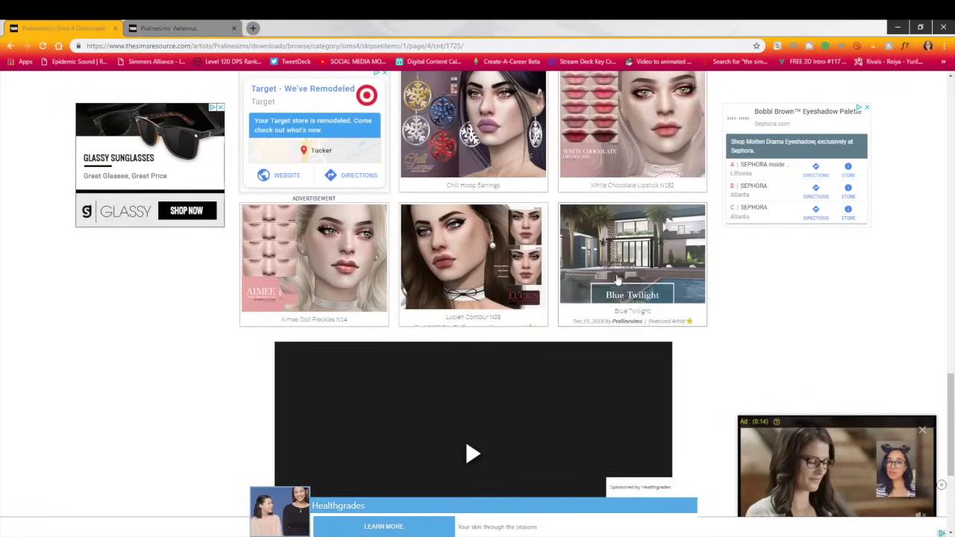
scroll(557, 366, "down", 3)
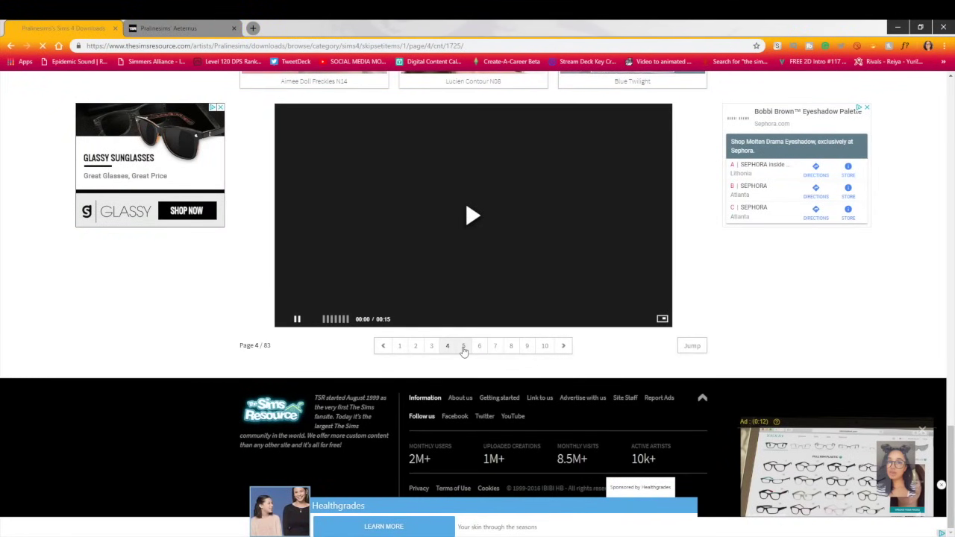
left_click(463, 346)
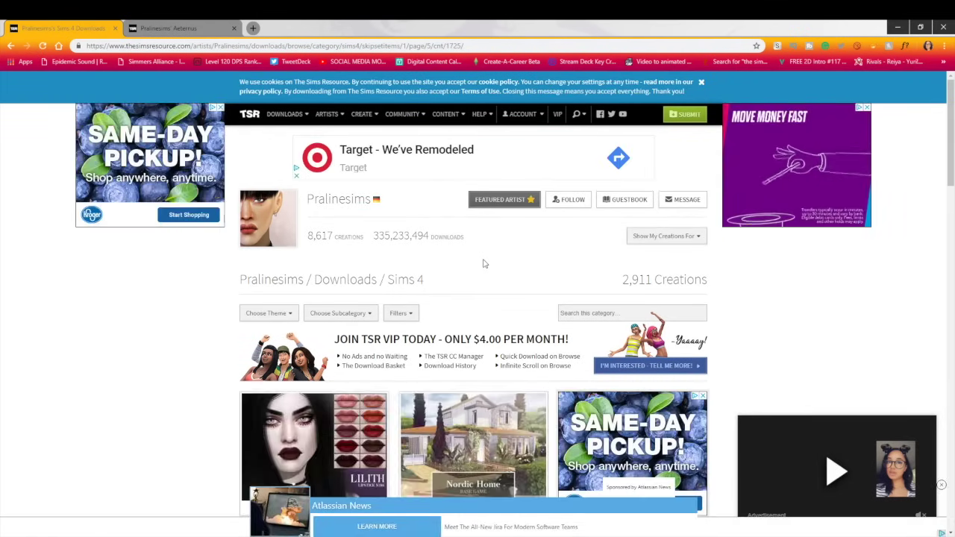
Scroll page 5 and open the Cozy Autumn 2 lot page.
scroll(483, 263, "down", 3)
scroll(479, 246, "down", 5)
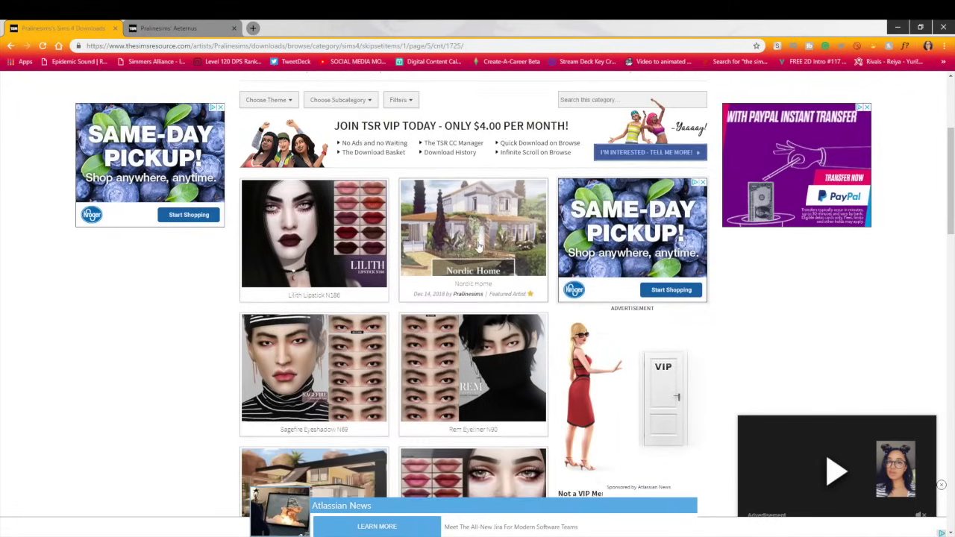
scroll(478, 248, "down", 3)
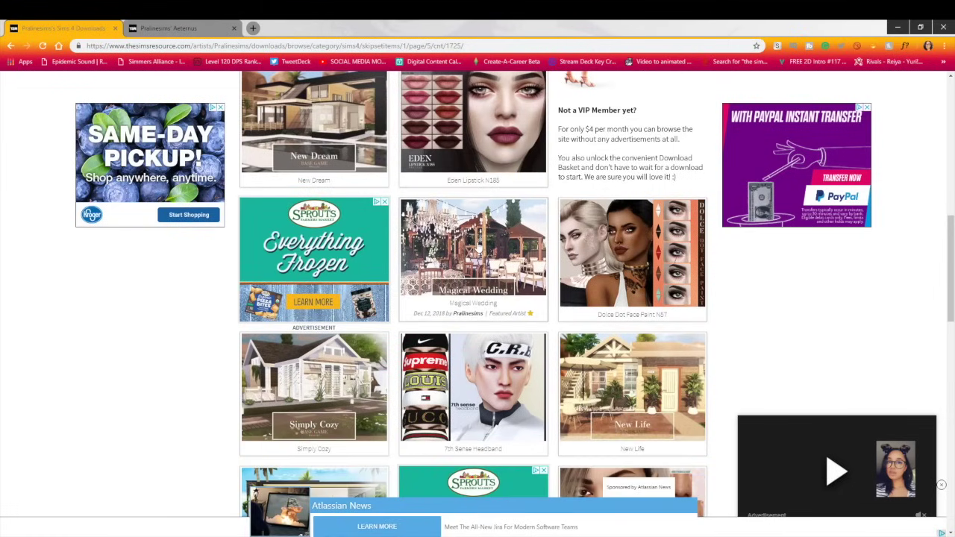
scroll(478, 248, "down", 1)
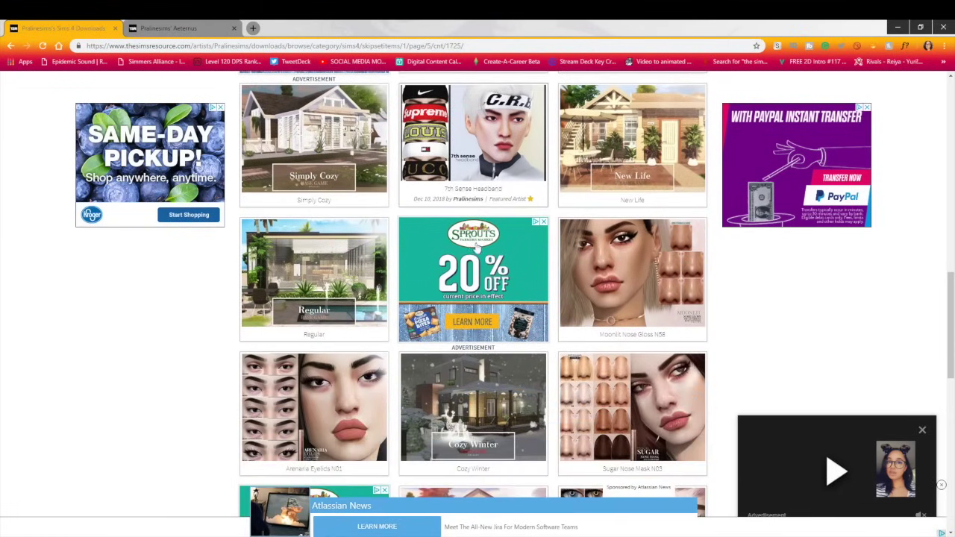
scroll(476, 249, "down", 2)
scroll(475, 248, "down", 1)
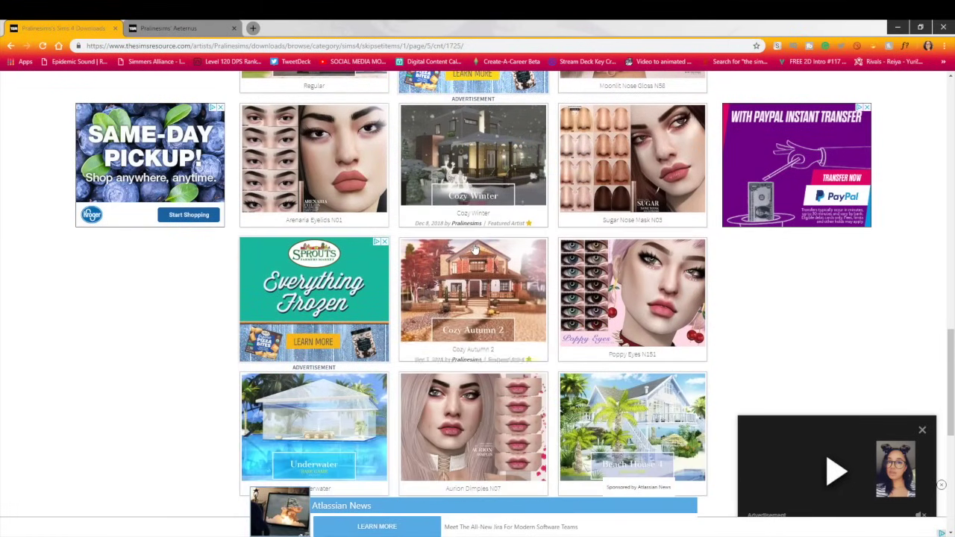
left_click(457, 280)
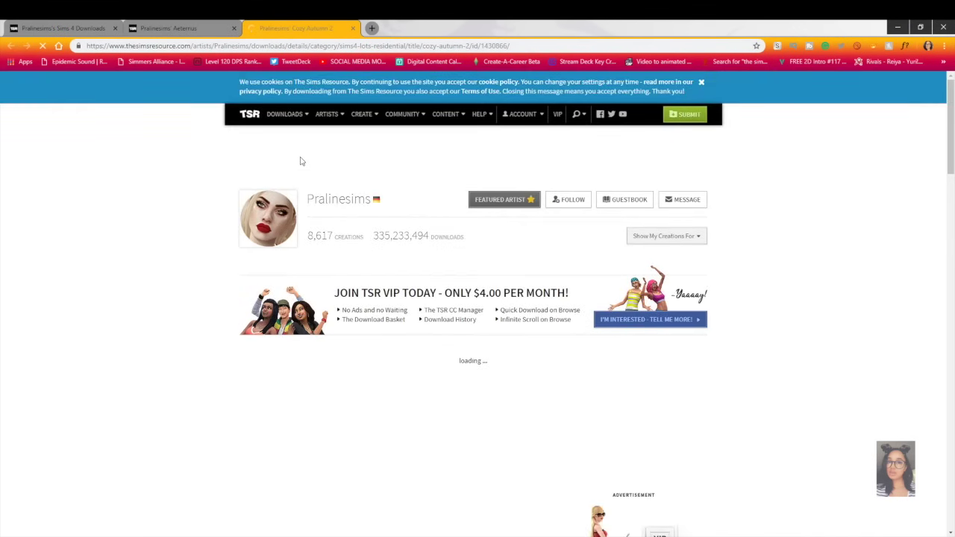
Page through four Cozy Autumn 2 preview photos.
scroll(468, 317, "down", 1)
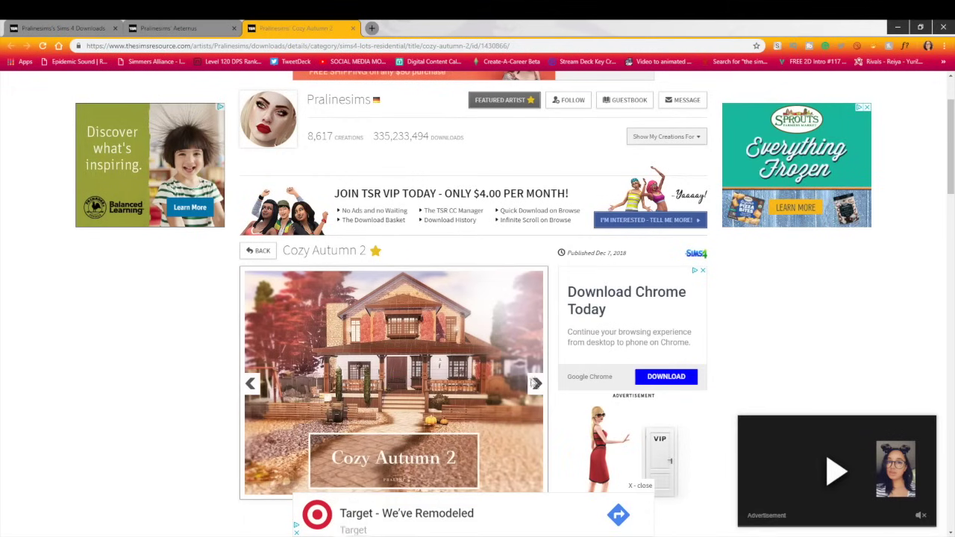
left_click(537, 384)
left_click(536, 385)
left_click(537, 384)
left_click(536, 384)
Download the Aeternus lot as Aeternus.zip.
left_click(207, 26)
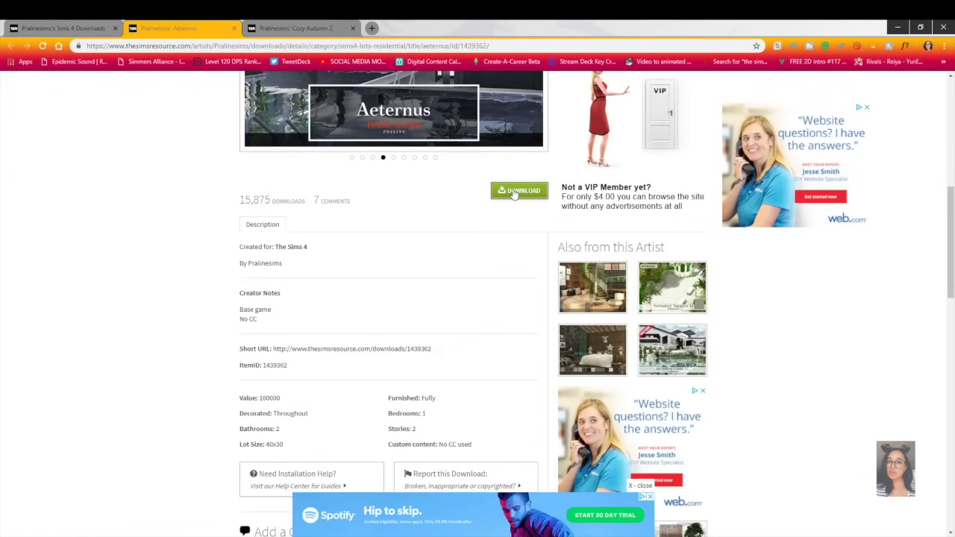
left_click(640, 124)
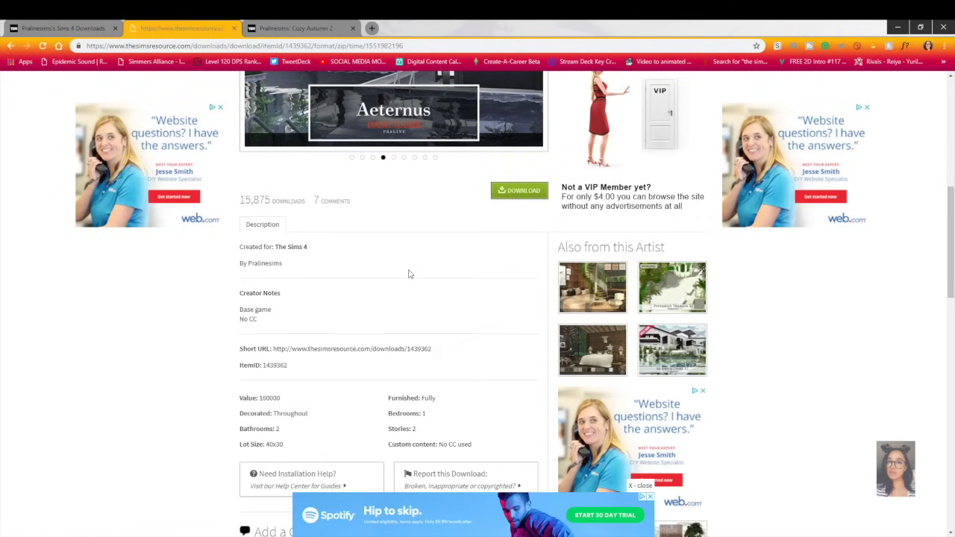
scroll(213, 316, "down", 5)
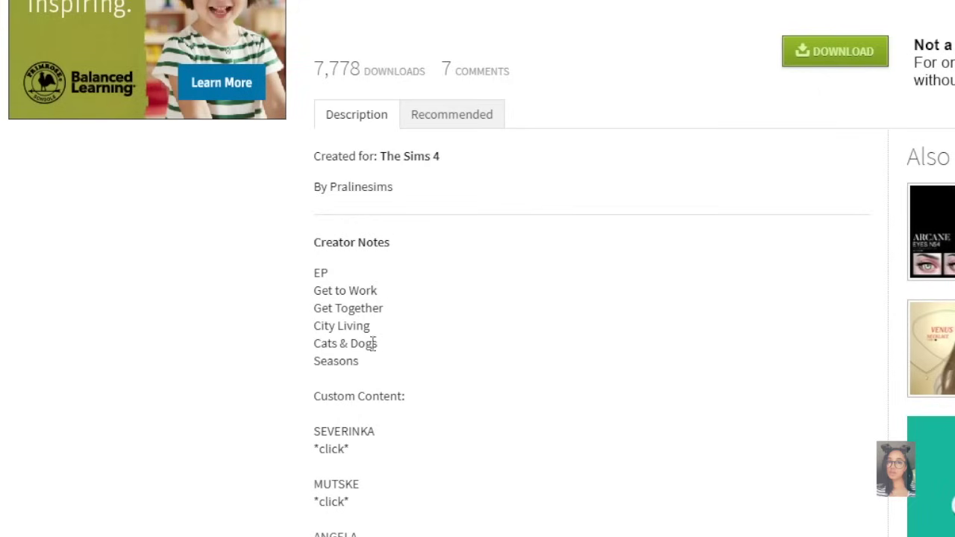
Open the MUTSKE item and ANGELA's three linked items in new tabs.
scroll(488, 348, "down", 4)
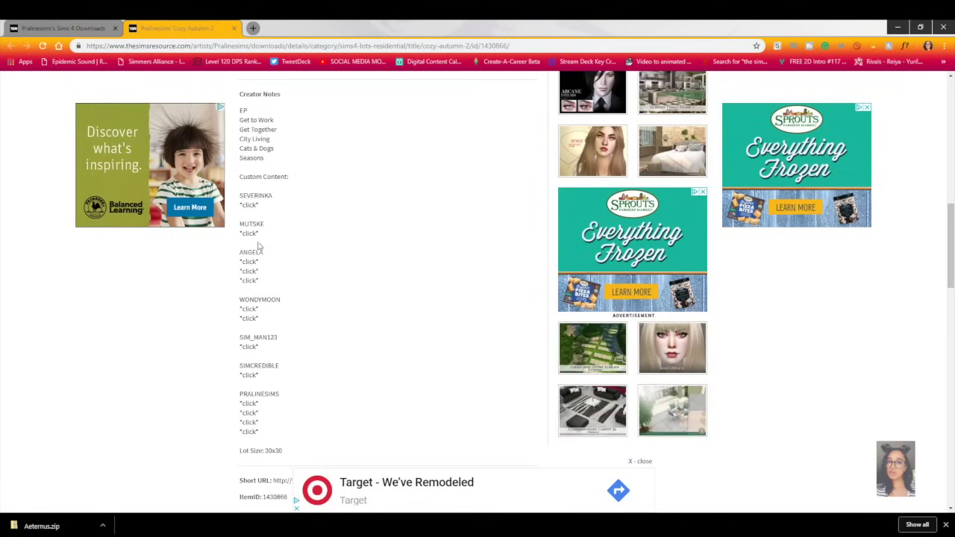
scroll(326, 425, "down", 3)
scroll(286, 324, "up", 4)
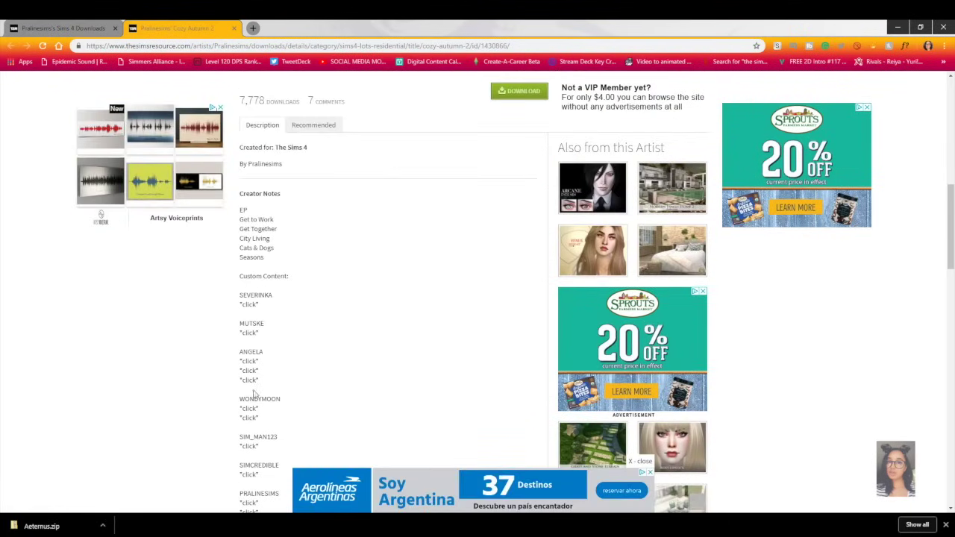
scroll(254, 395, "down", 1)
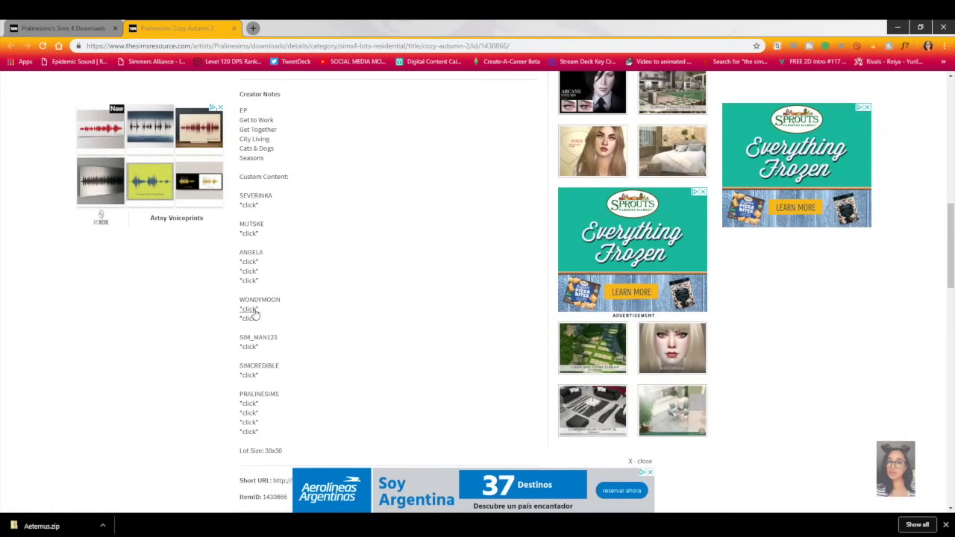
scroll(255, 311, "up", 1)
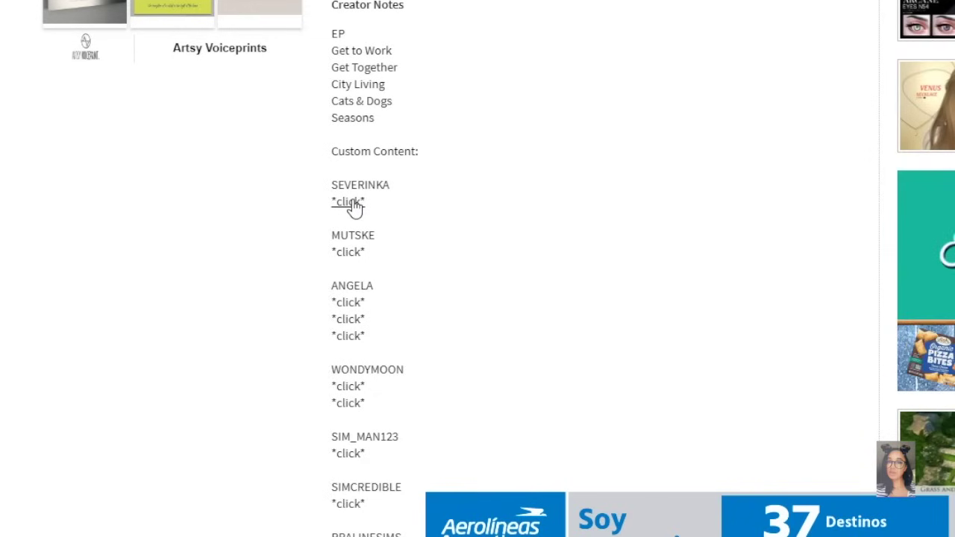
left_click(348, 253)
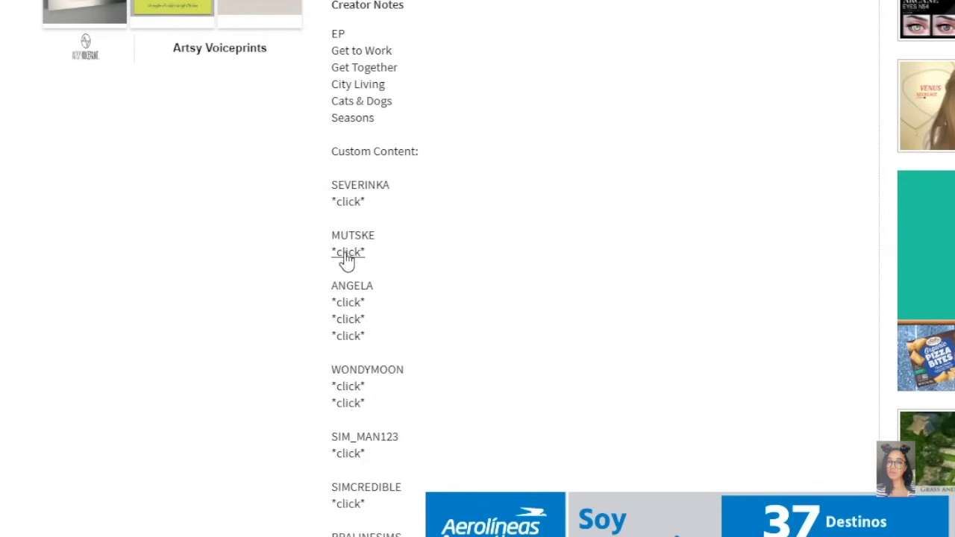
left_click(347, 304)
middle_click(248, 371)
middle_click(249, 381)
scroll(249, 416, "up", 1)
scroll(271, 384, "down", 2)
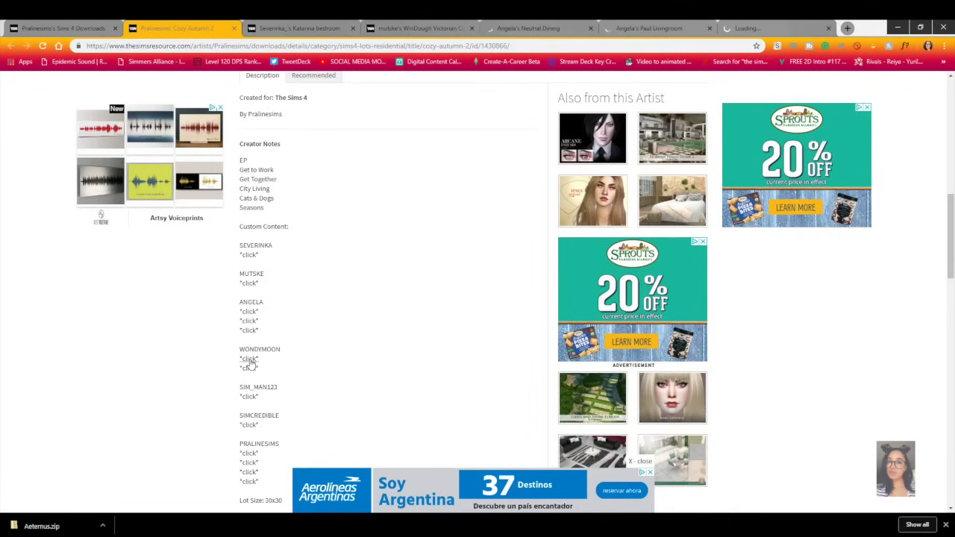
Open the WONDYMOON, SIM_MAN123, SIMCREDIBLE and four PRALINESIMS links in background tabs.
middle_click(248, 360)
middle_click(248, 368)
middle_click(249, 397)
middle_click(249, 424)
scroll(292, 420, "down", 1)
scroll(293, 420, "down", 2)
middle_click(249, 353)
middle_click(249, 364)
middle_click(249, 373)
middle_click(250, 382)
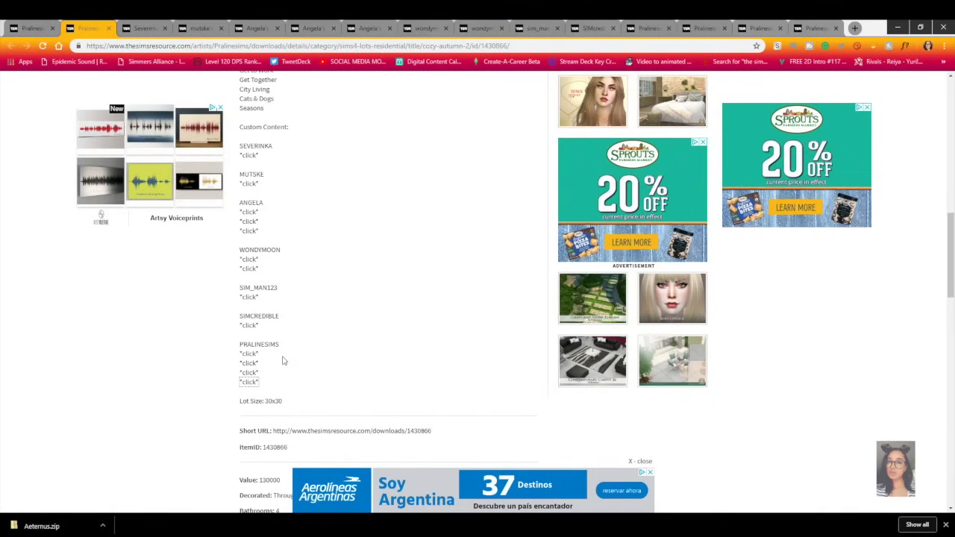
Look over the Katarina bedroom item page.
left_click(161, 24)
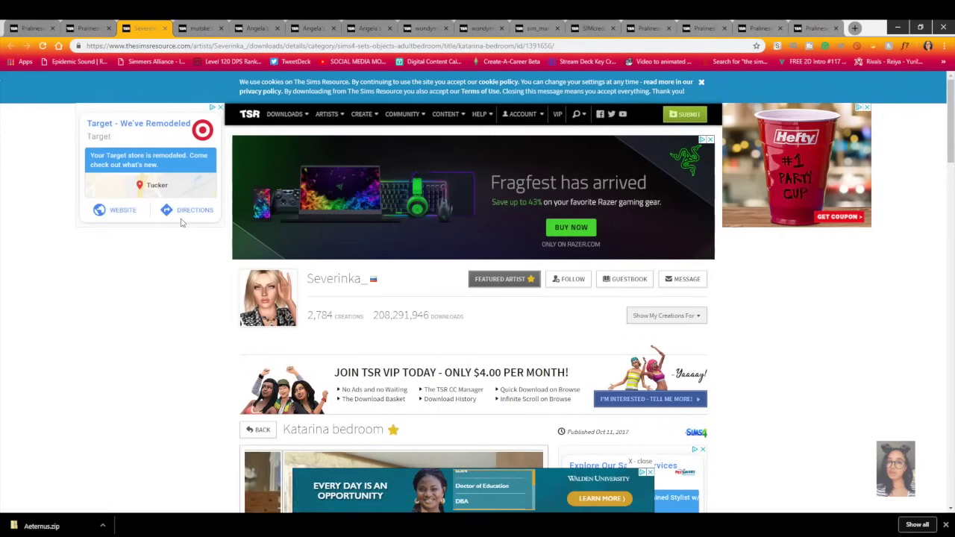
scroll(212, 107, "down", 3)
scroll(133, 89, "down", 1)
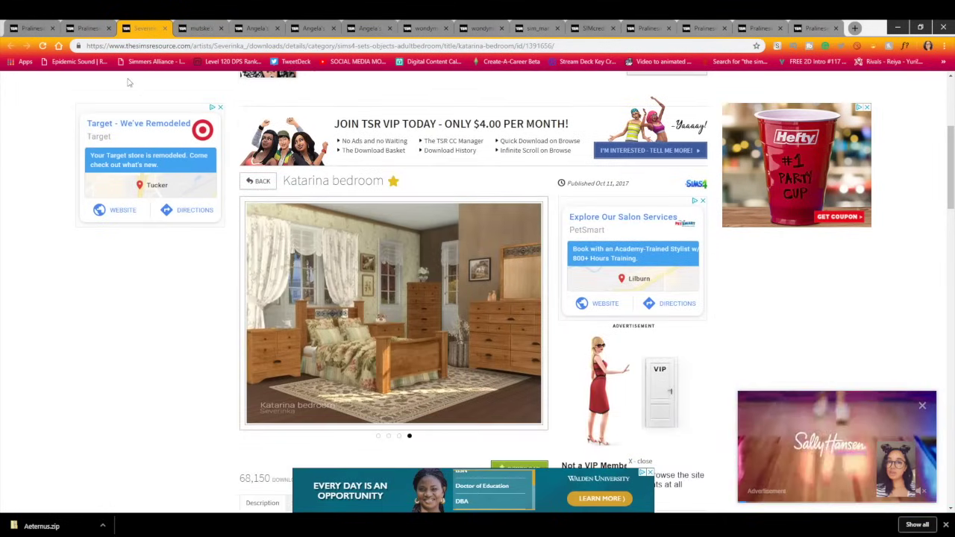
Return to the Cozy Autumn 2 page and scroll through it.
left_click(93, 25)
scroll(331, 220, "up", 5)
scroll(367, 241, "down", 5)
scroll(369, 243, "up", 5)
scroll(266, 366, "down", 4)
scroll(392, 321, "up", 6)
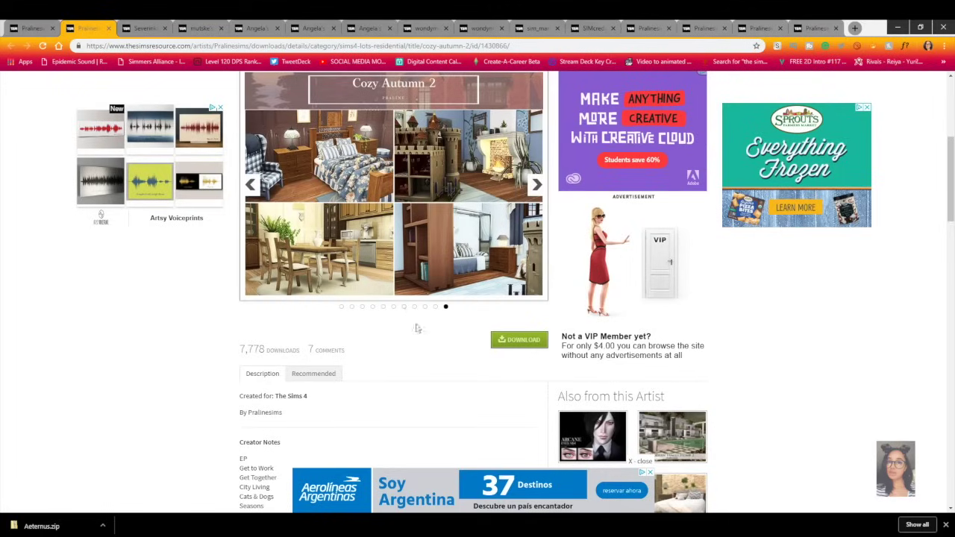
scroll(415, 324, "up", 2)
scroll(507, 416, "down", 2)
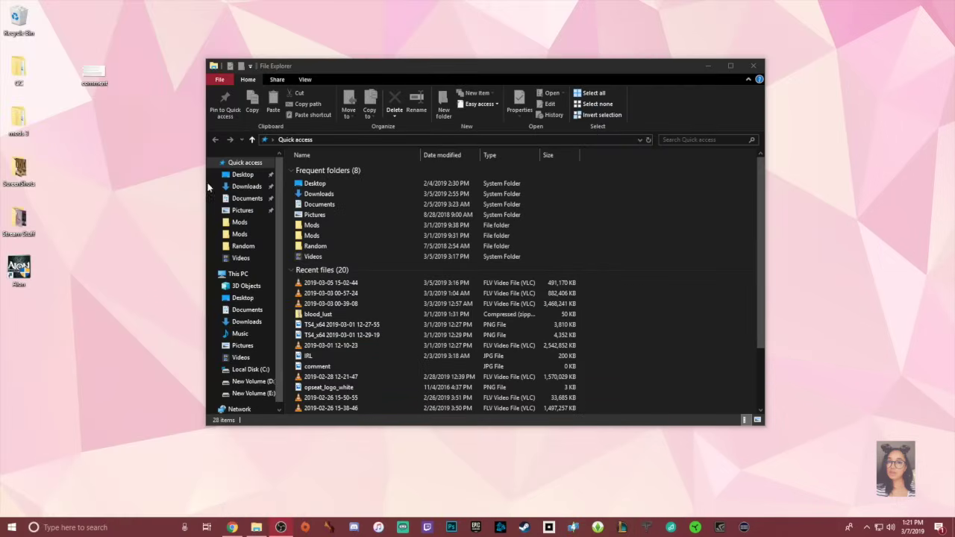
Open Downloads and select the eleven new zips from Aeternus through 1389026.
left_click(243, 186)
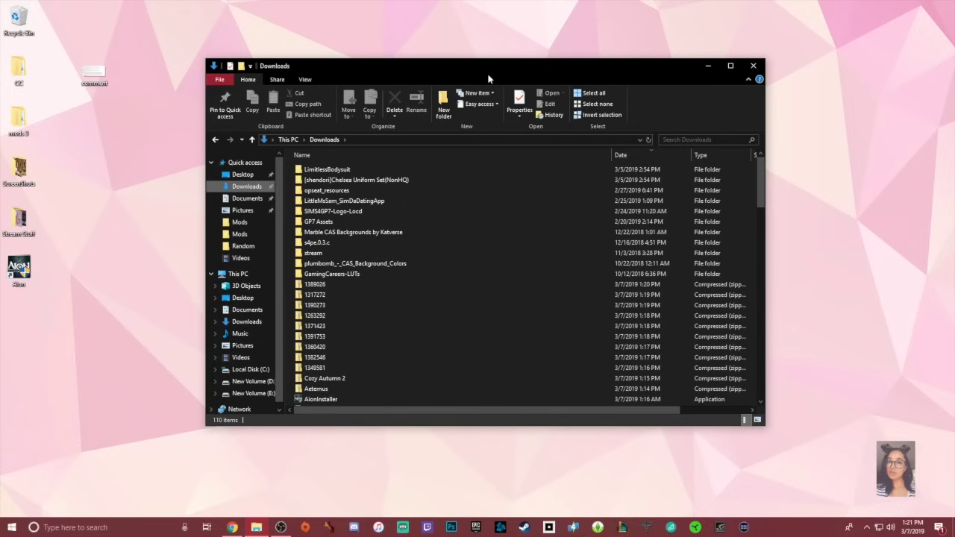
left_click_drag(490, 75, 398, 68)
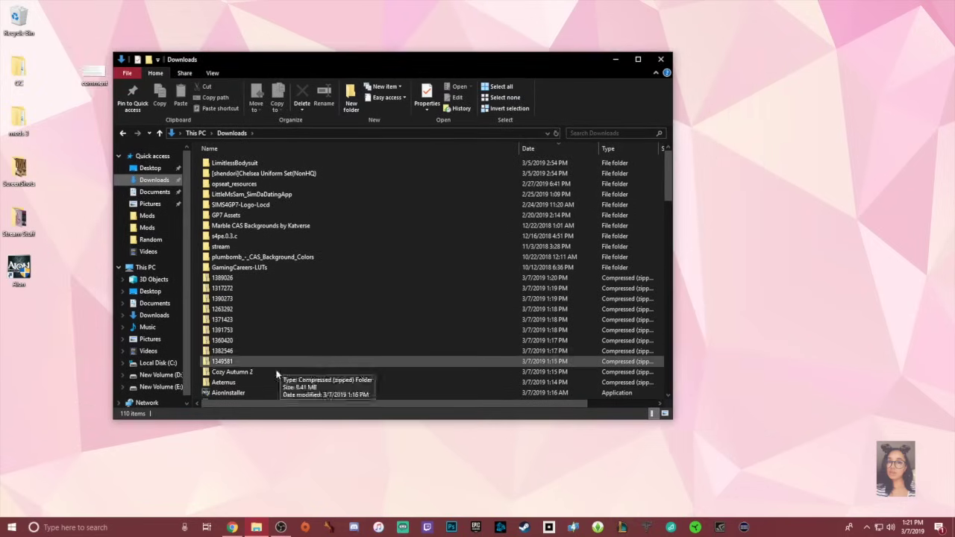
left_click(246, 382)
left_click(244, 281, "shift")
Extract the eleven selected zips into Downloads with 7-Zip's Extract files option.
right_click(257, 312)
mouse_move(373, 357)
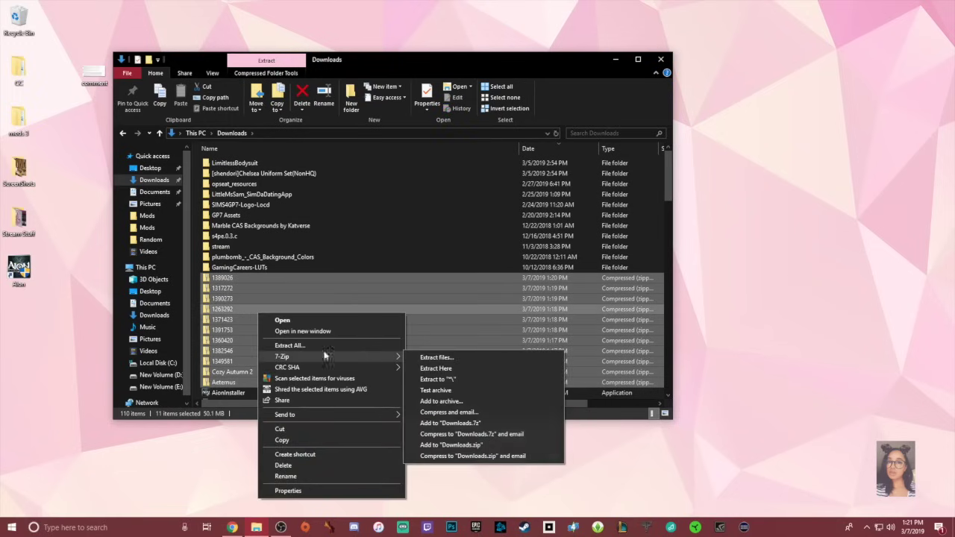
left_click(452, 359)
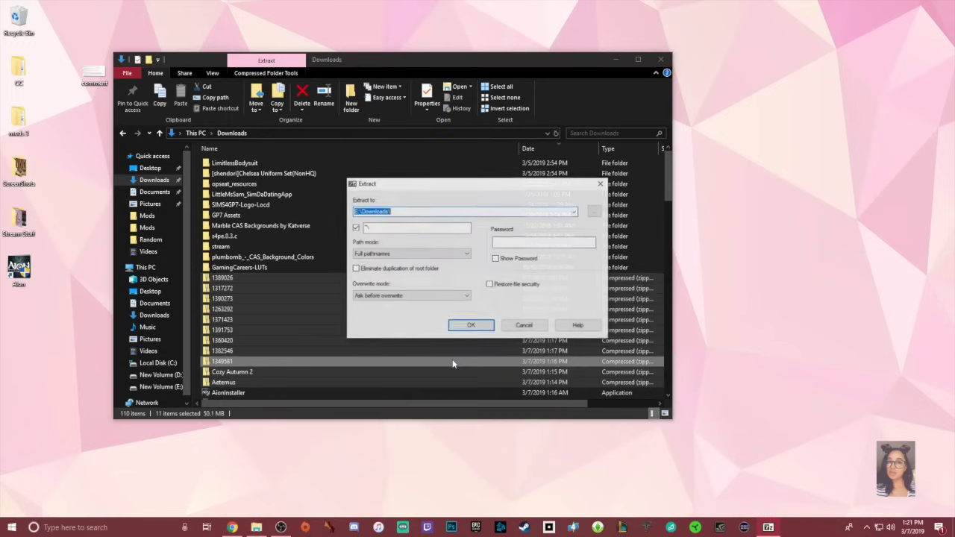
left_click(471, 326)
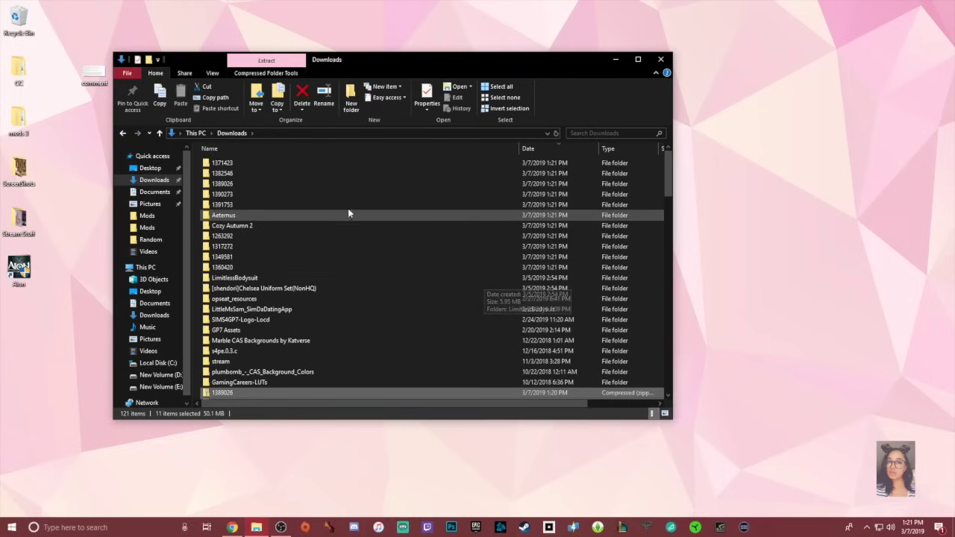
Shift the Downloads window left and open Documents in a second window on the right.
left_click_drag(436, 68, 386, 63)
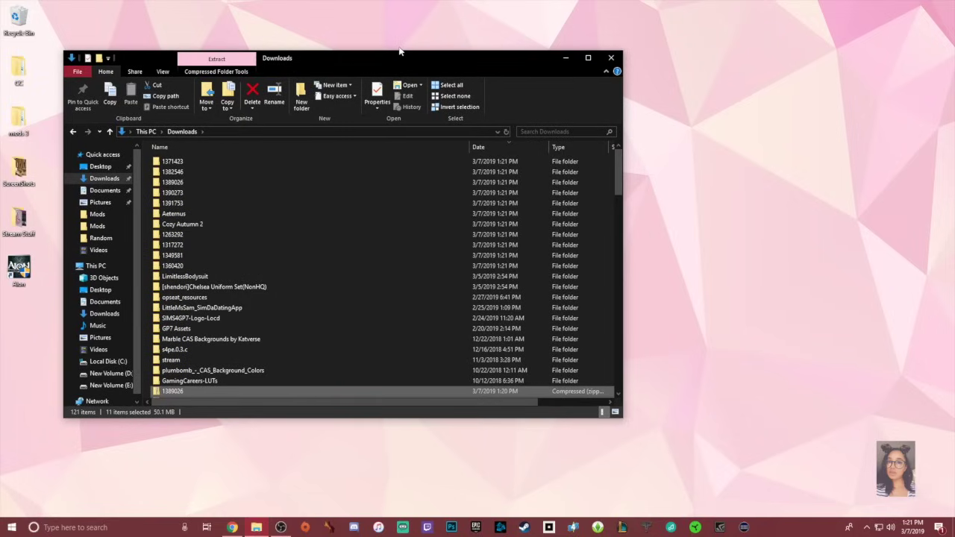
left_click_drag(407, 69, 396, 64)
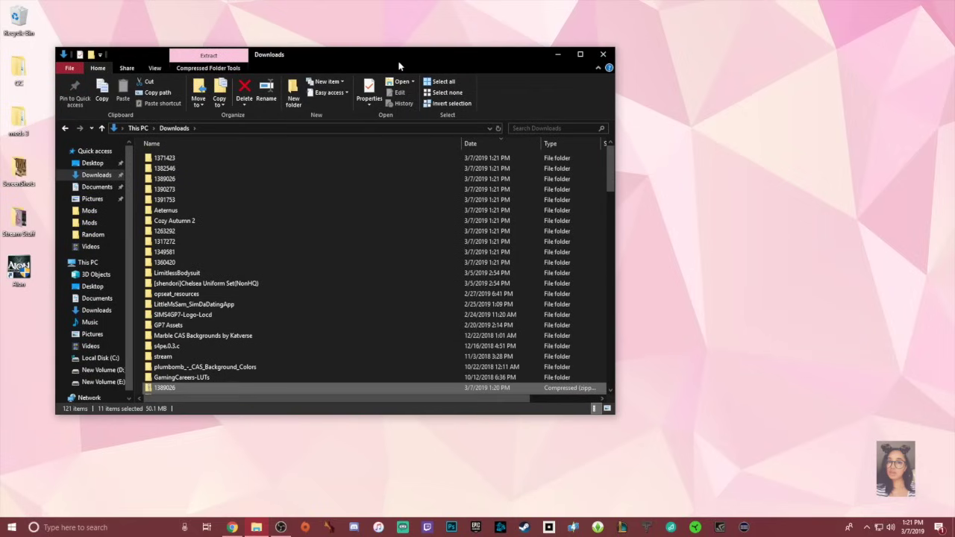
right_click(97, 188)
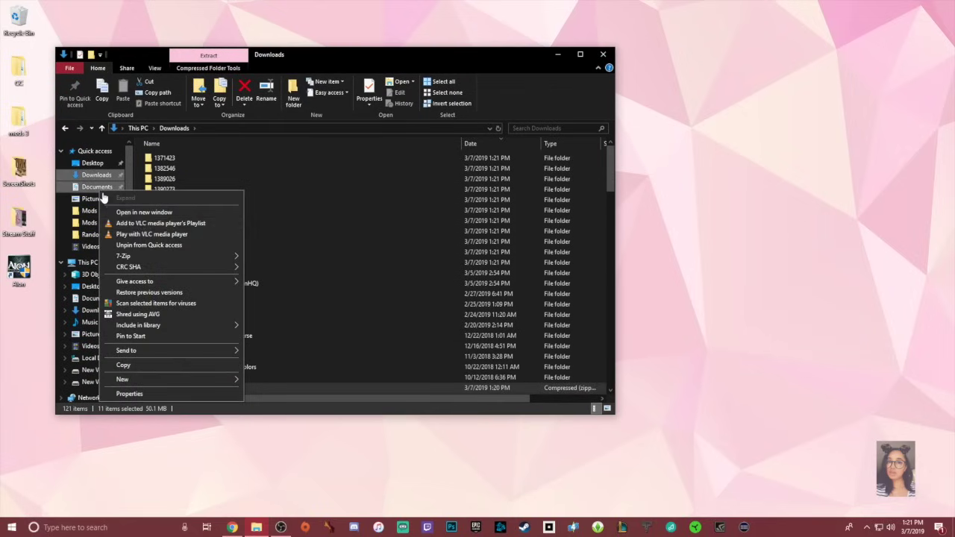
left_click(123, 212)
left_click_drag(274, 71, 526, 69)
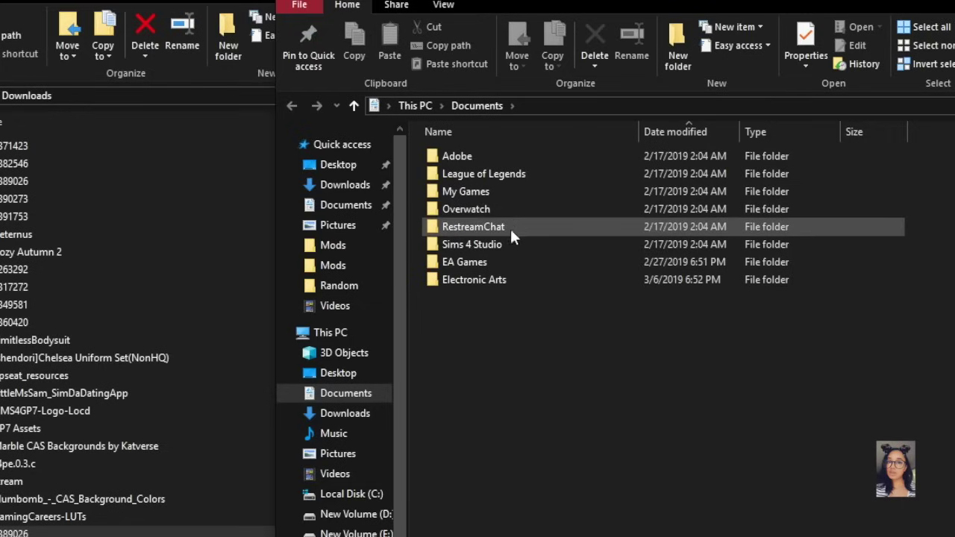
In Electronic Arts > The Sims 4, delete localthumbcache.package and open the Tray folder.
double_click(456, 236)
left_click(510, 177)
double_click(520, 173)
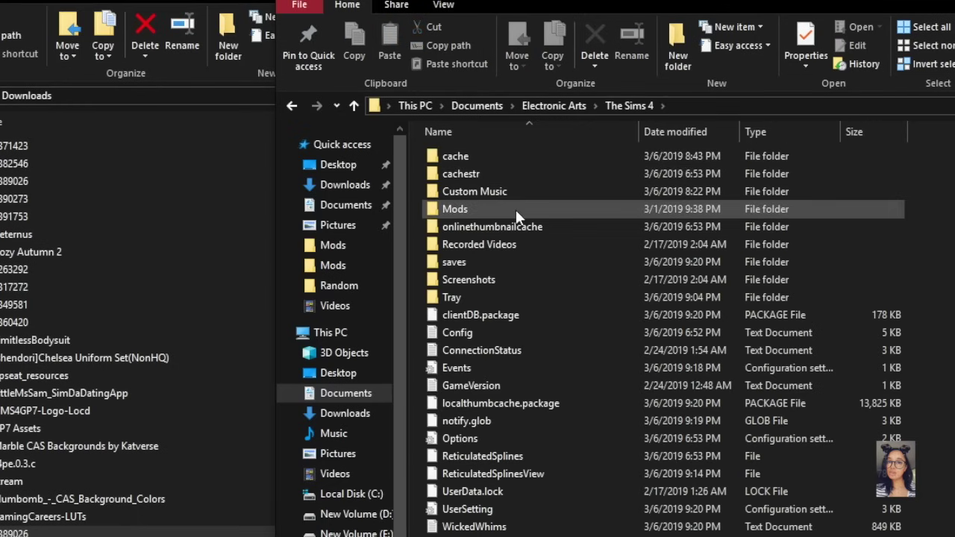
left_click(500, 404)
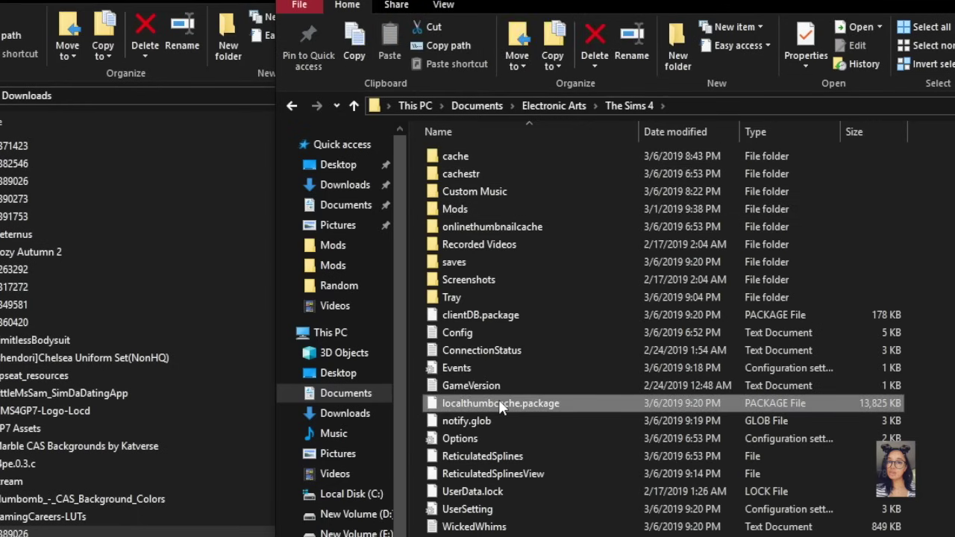
key("Delete")
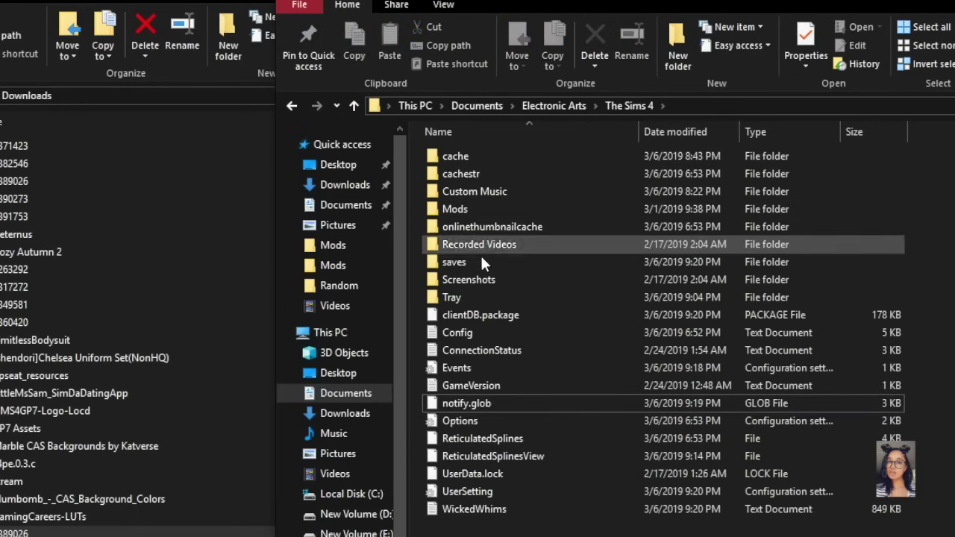
double_click(464, 296)
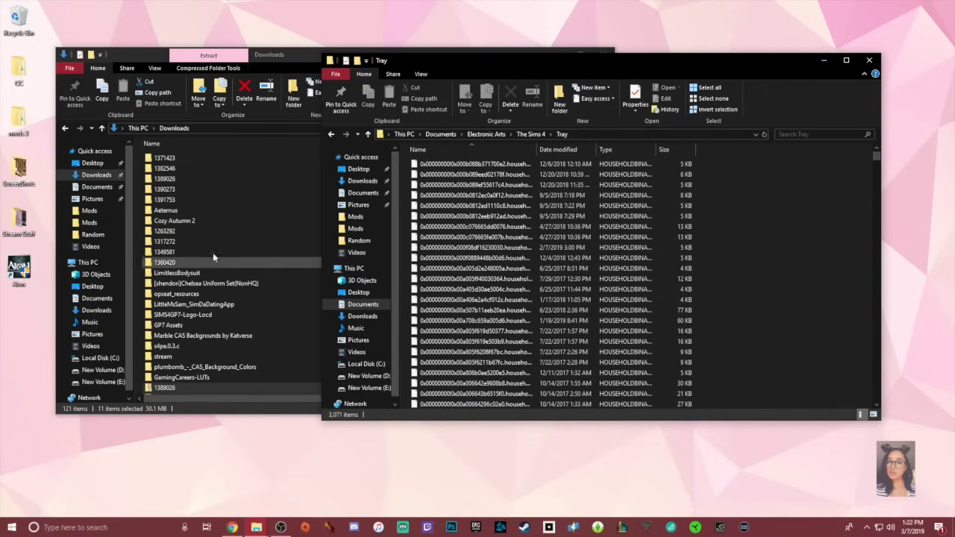
Put Downloads and Tray side by side and copy the seven Cozy Autumn 2 files into Tray.
left_click(192, 222)
key("super+Left")
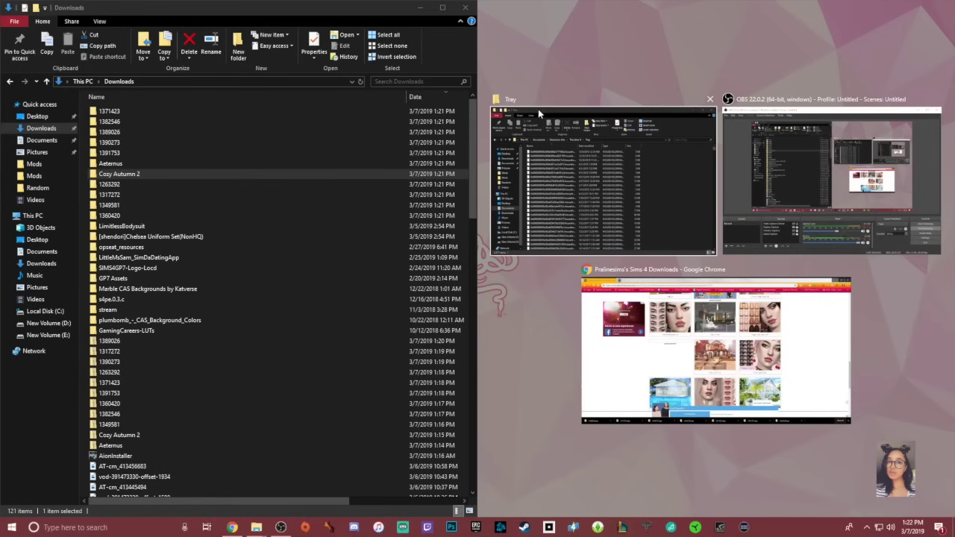
left_click(529, 109)
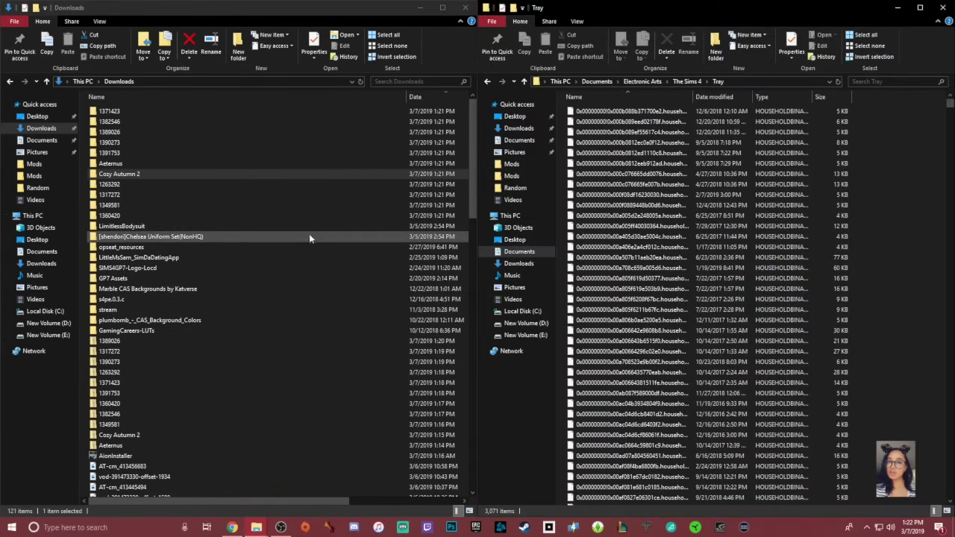
double_click(147, 179)
left_click_drag(185, 235, 161, 110)
left_click_drag(145, 144, 896, 142)
Copy the seven Aeternus files into Tray as well.
left_click(10, 83)
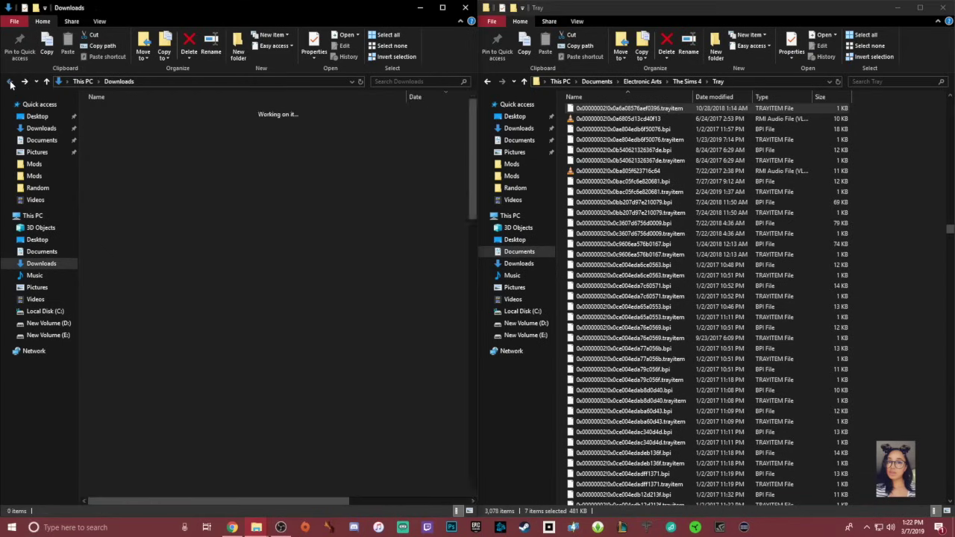
double_click(126, 168)
left_click_drag(239, 254, 852, 221)
left_click(277, 190)
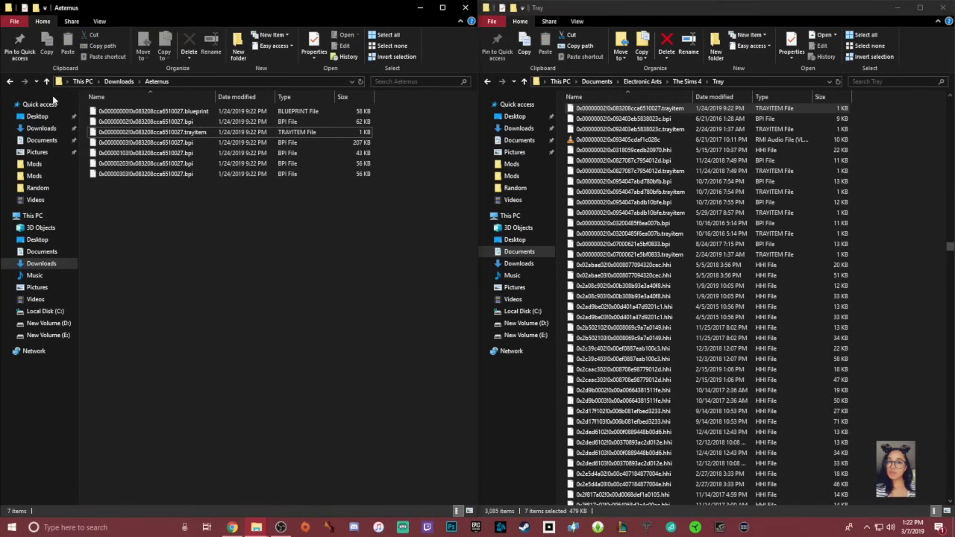
left_click(9, 82)
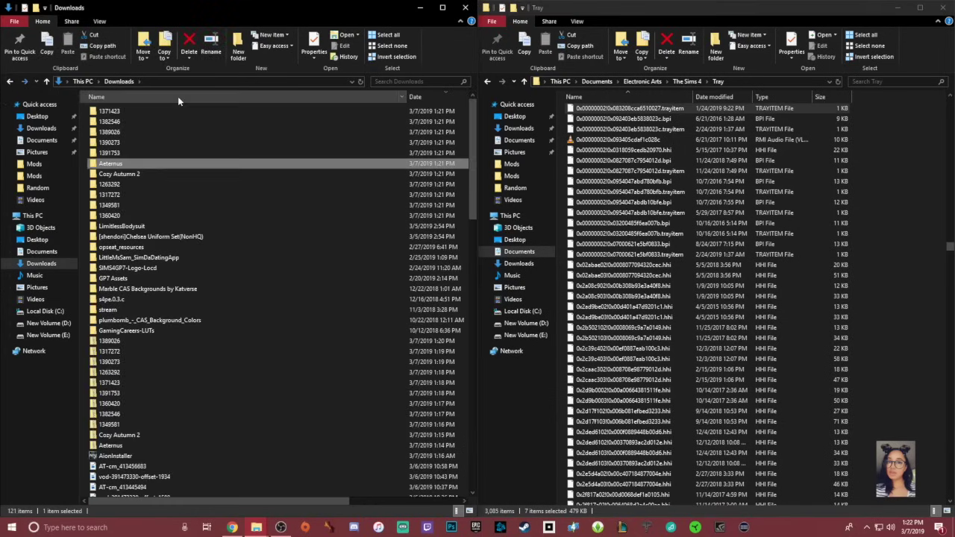
Make a new 'Cozy Autumn 2' folder inside The Sims 4\Mods and open it.
left_click(488, 80)
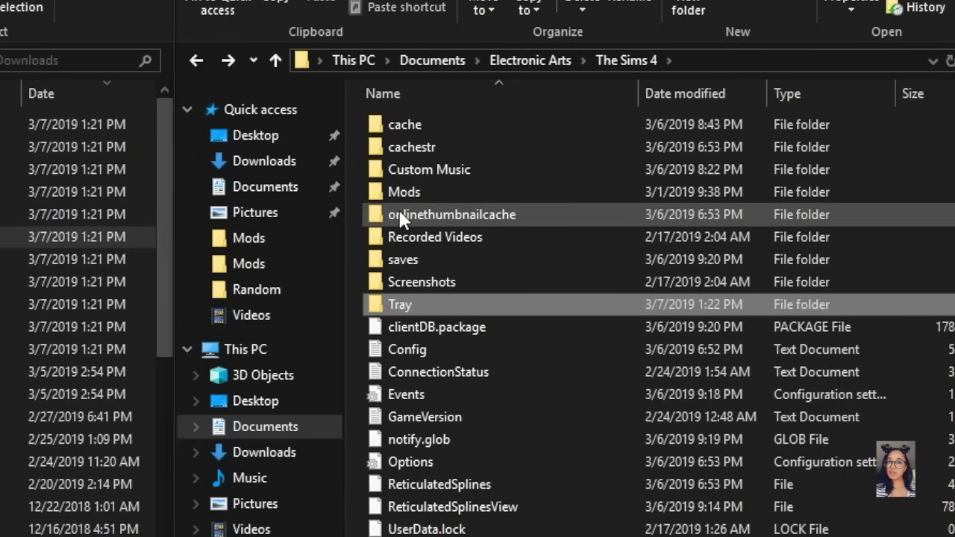
left_click(589, 143)
double_click(414, 197)
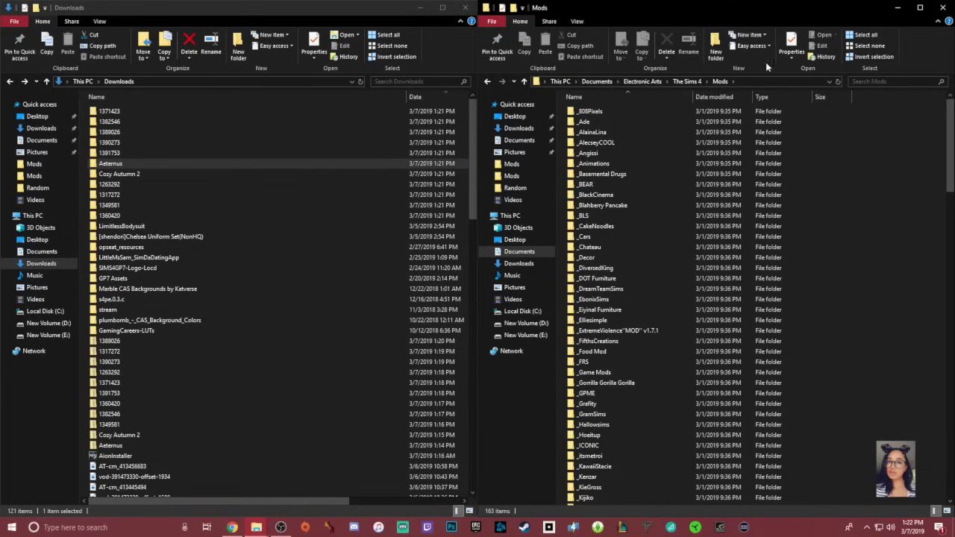
left_click(714, 38)
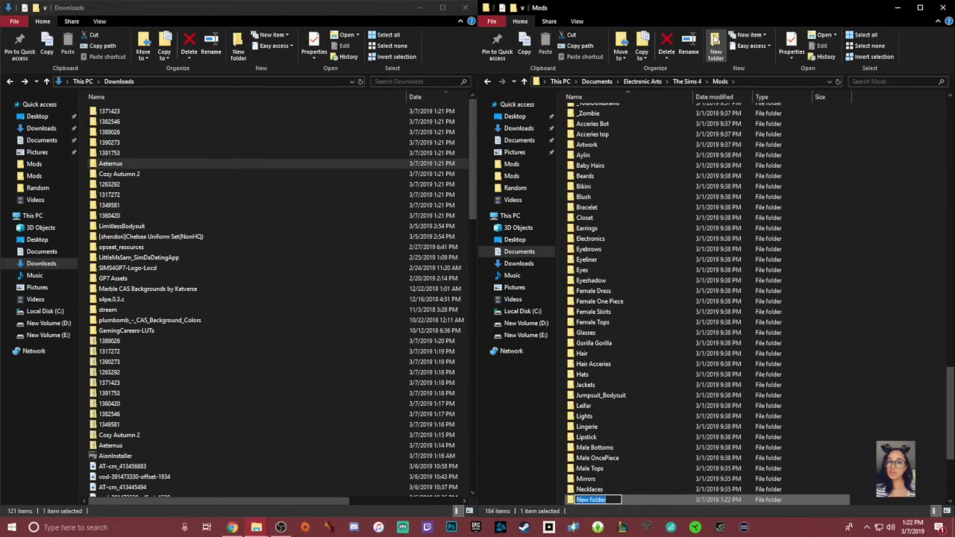
type("C")
type("ozy Autu")
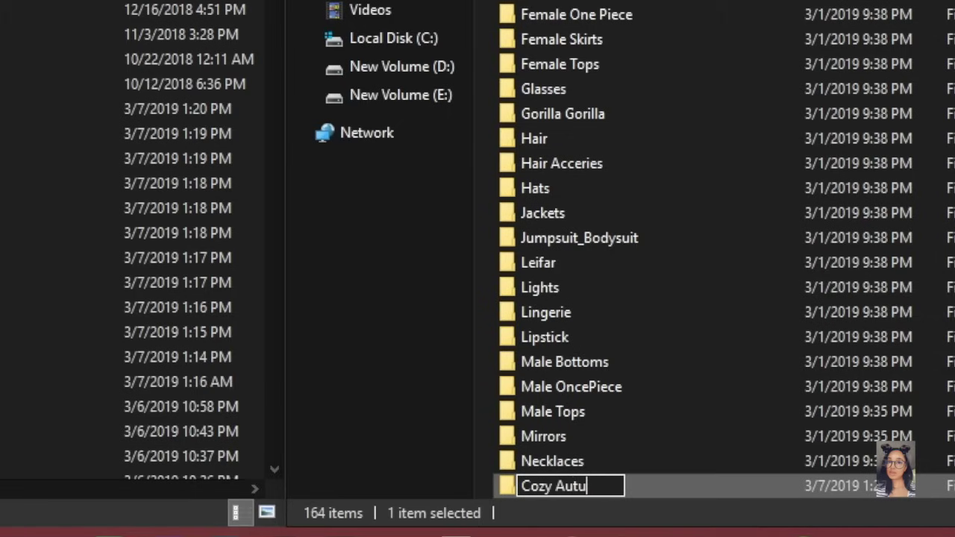
type("mn ")
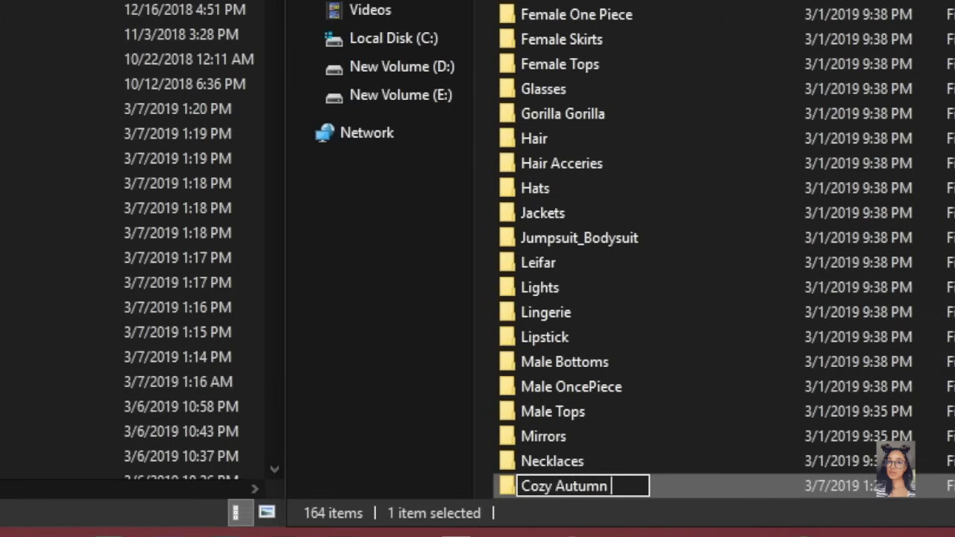
type("2")
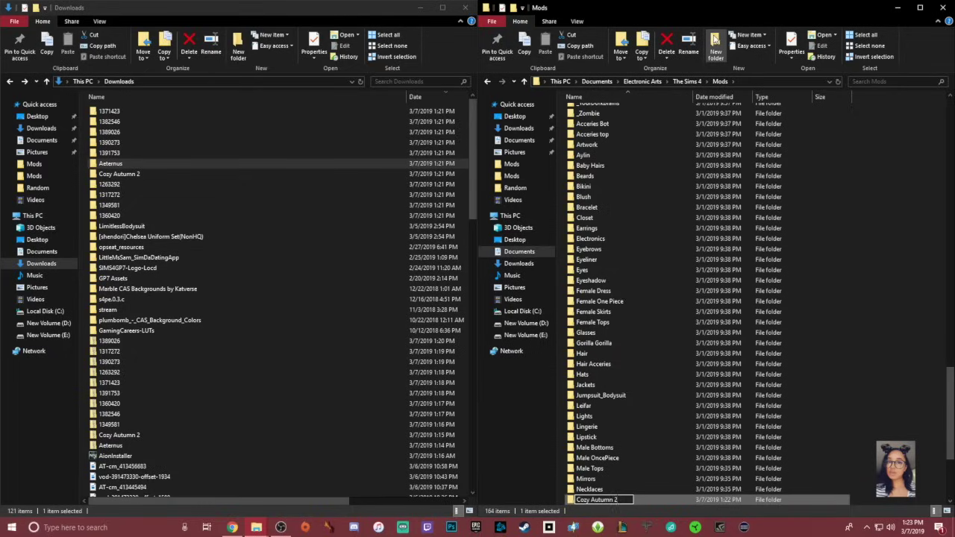
key("Return")
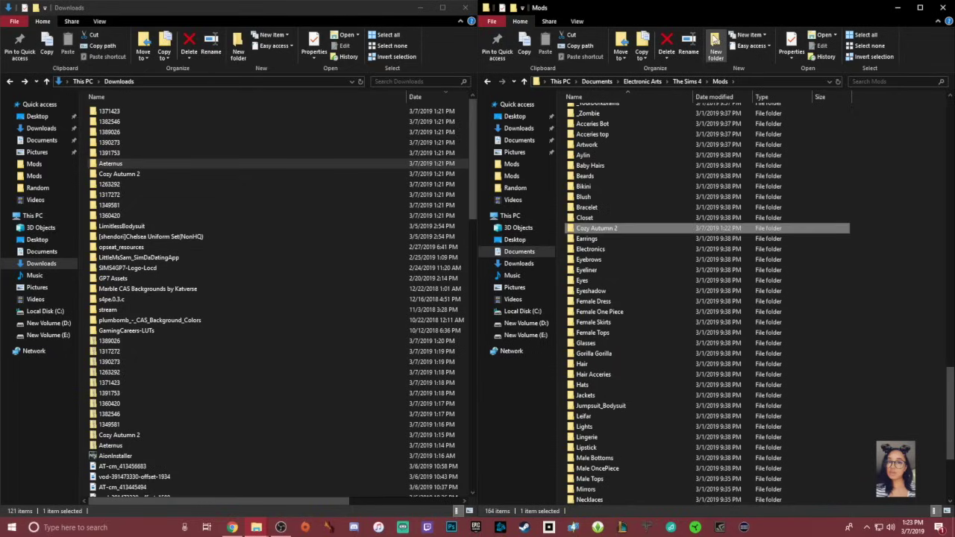
double_click(599, 229)
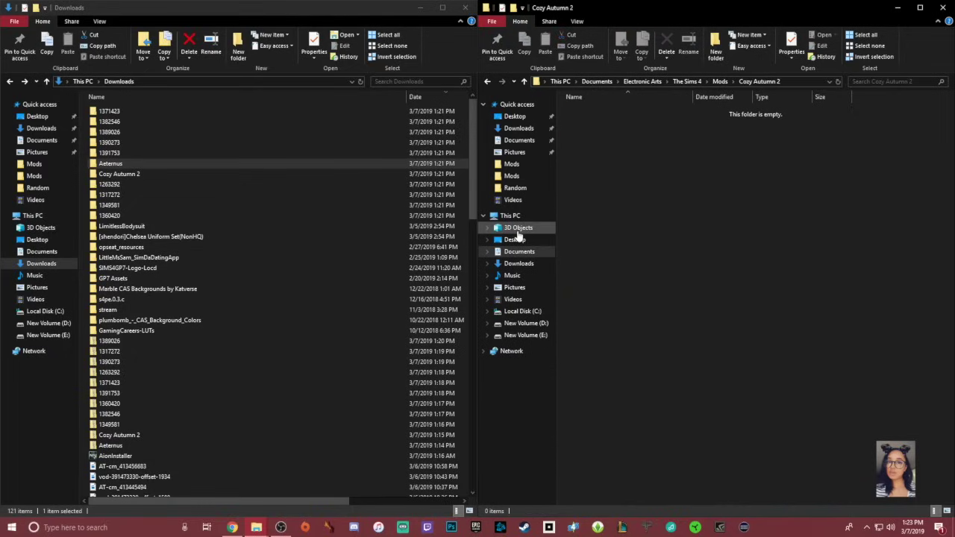
Move the package files from download folders 1371423 and 1382546 into Mods\Cozy Autumn 2.
double_click(149, 174)
left_click(9, 81)
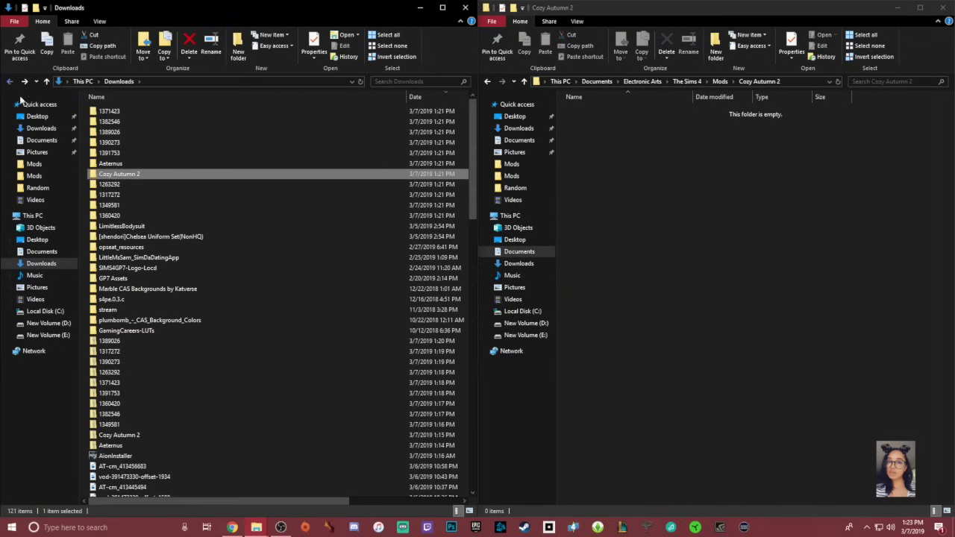
double_click(121, 115)
left_click_drag(195, 268, 567, 174)
left_click(9, 81)
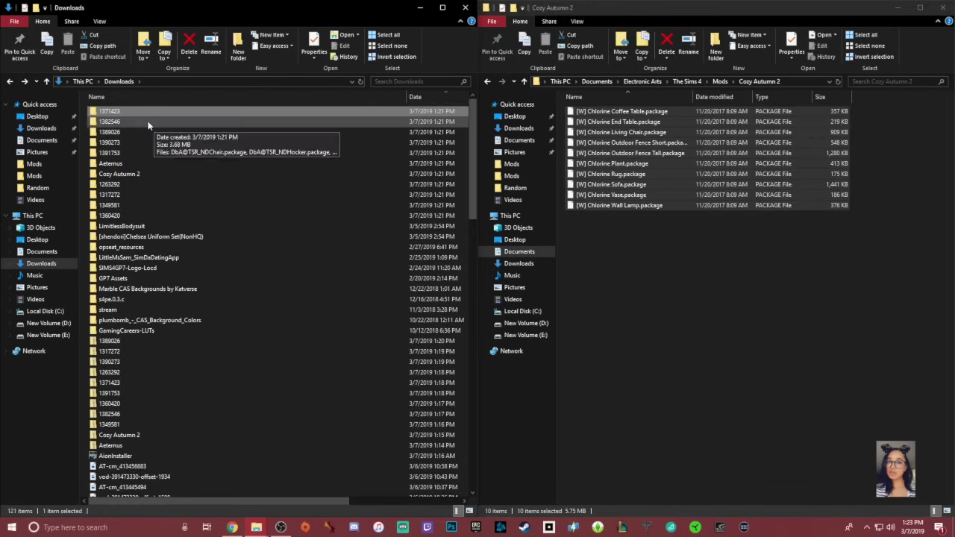
double_click(148, 121)
left_click_drag(200, 312, 727, 246)
left_click(10, 81)
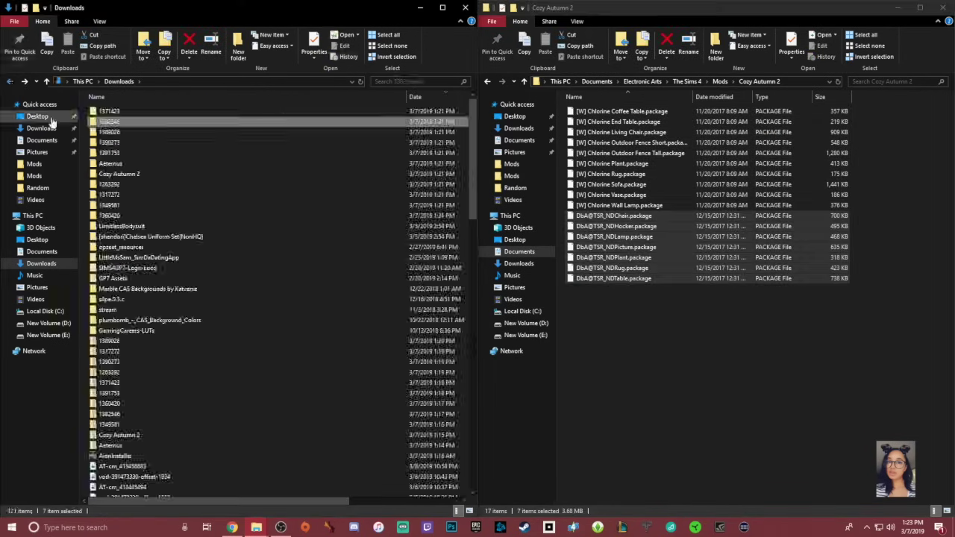
Move the 20 PS Wall Decals files (1389026) and 12 CoastalBath4 files (1390273) into Cozy Autumn 2.
double_click(125, 142)
left_click_drag(172, 340, 127, 109)
left_click_drag(133, 119, 650, 364)
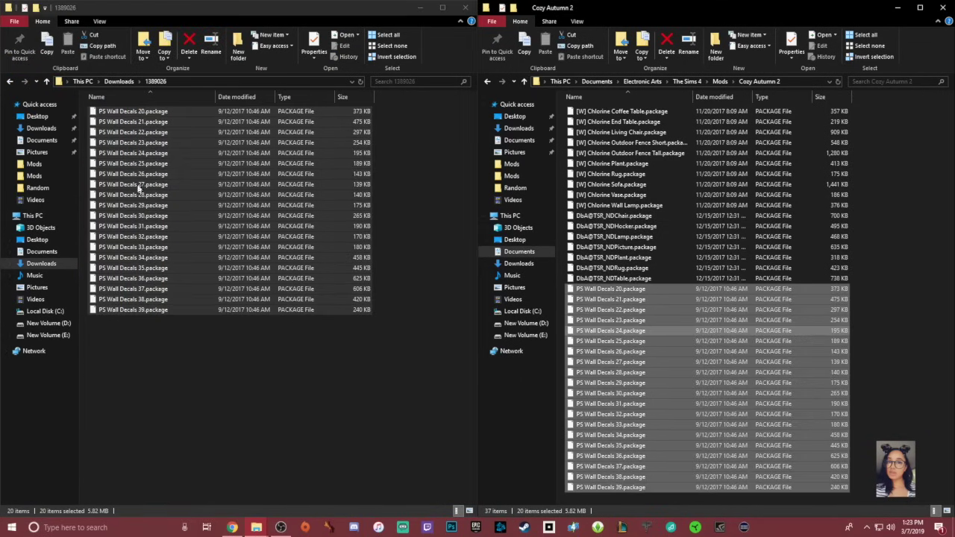
left_click(10, 81)
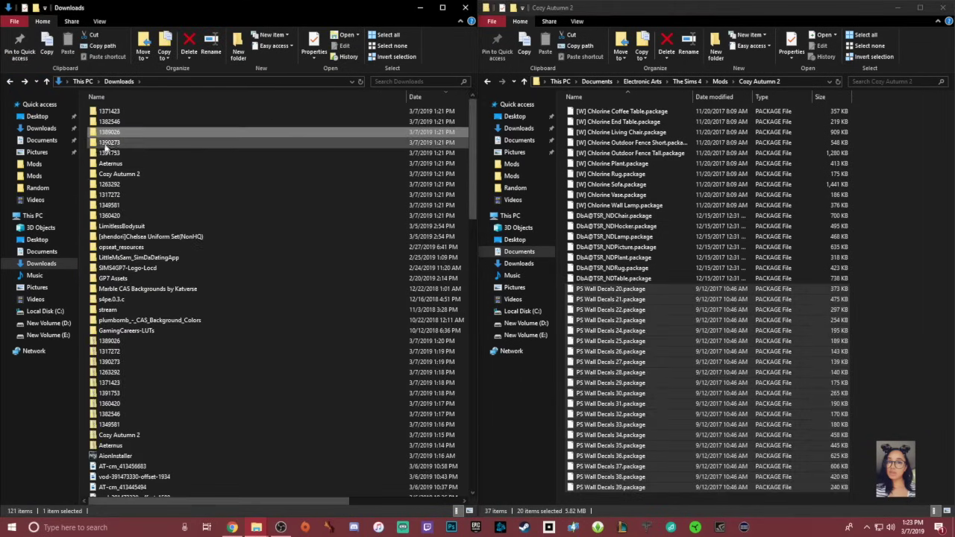
double_click(127, 137)
left_click_drag(179, 328, 139, 110)
left_click_drag(142, 119, 899, 237)
Move the Rhenium, pumpkin and hay bale, and DbA files into Cozy Autumn 2, then close Downloads.
left_click(10, 81)
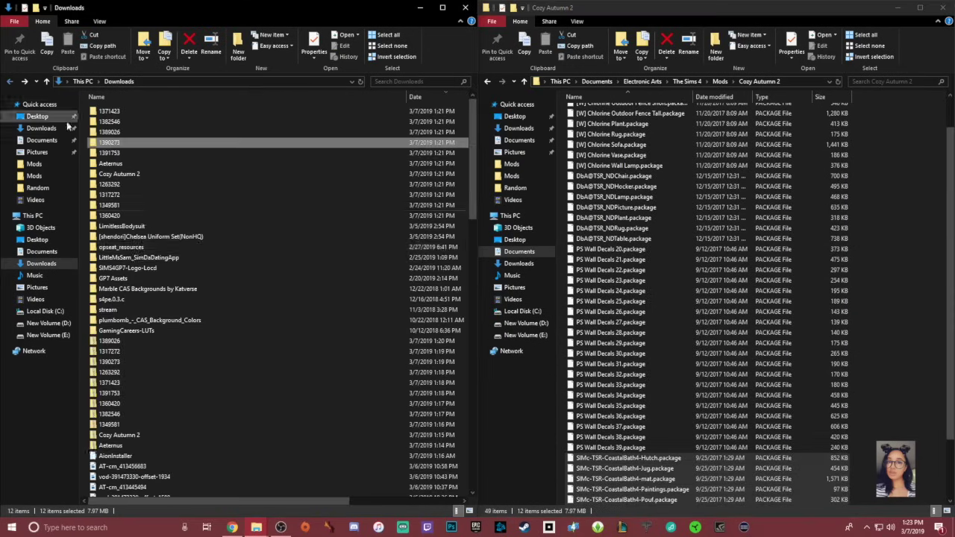
double_click(109, 153)
left_click_drag(166, 322, 888, 278)
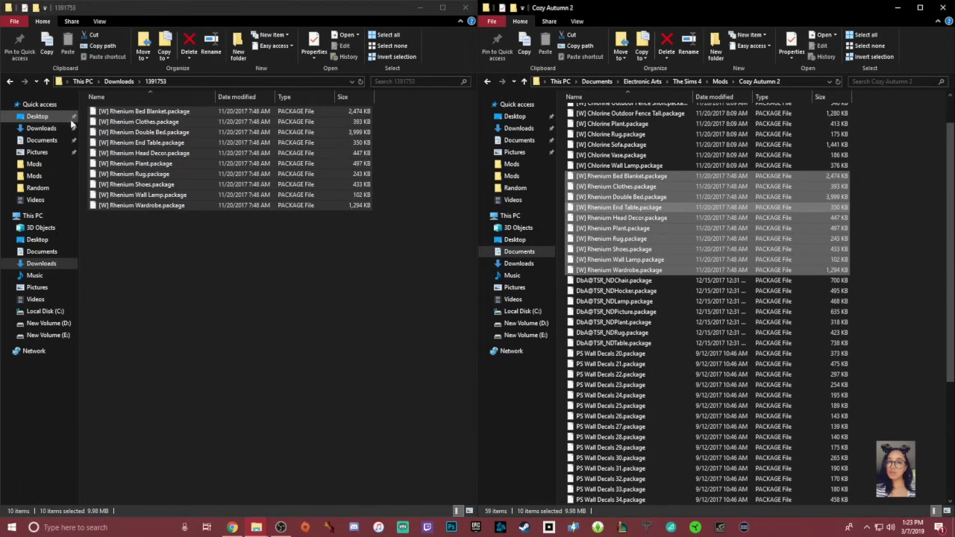
left_click(9, 81)
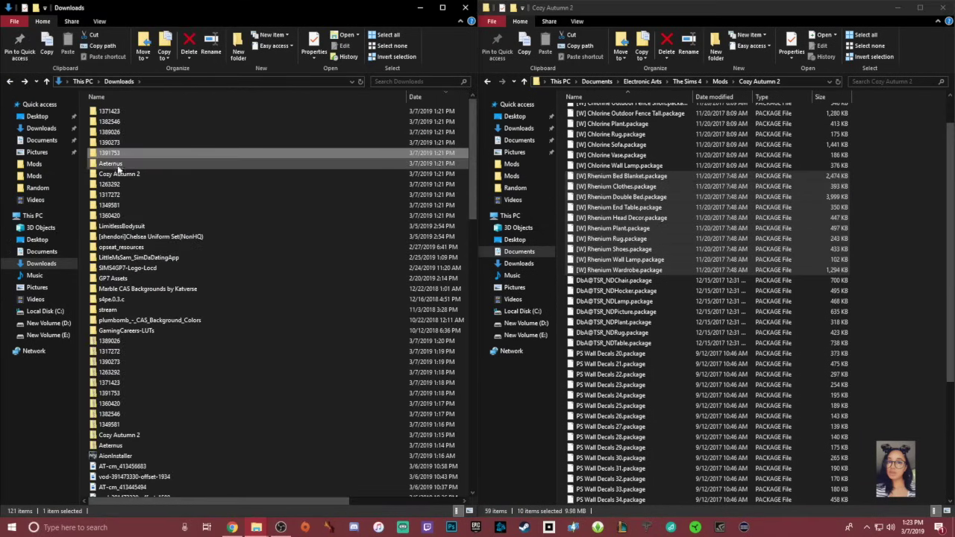
double_click(116, 186)
left_click_drag(183, 323, 453, 170)
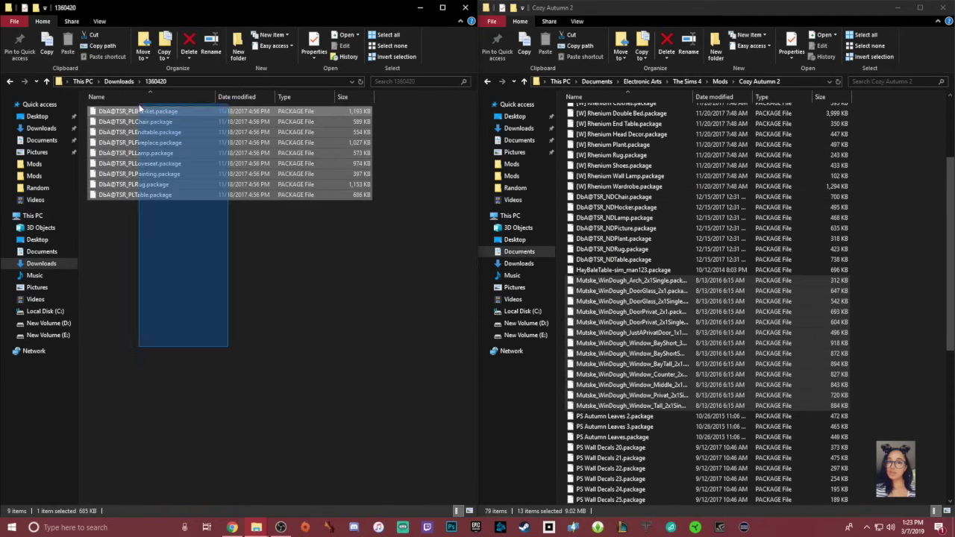
left_click_drag(82, 92, 82, 93)
left_click_drag(138, 152, 896, 180)
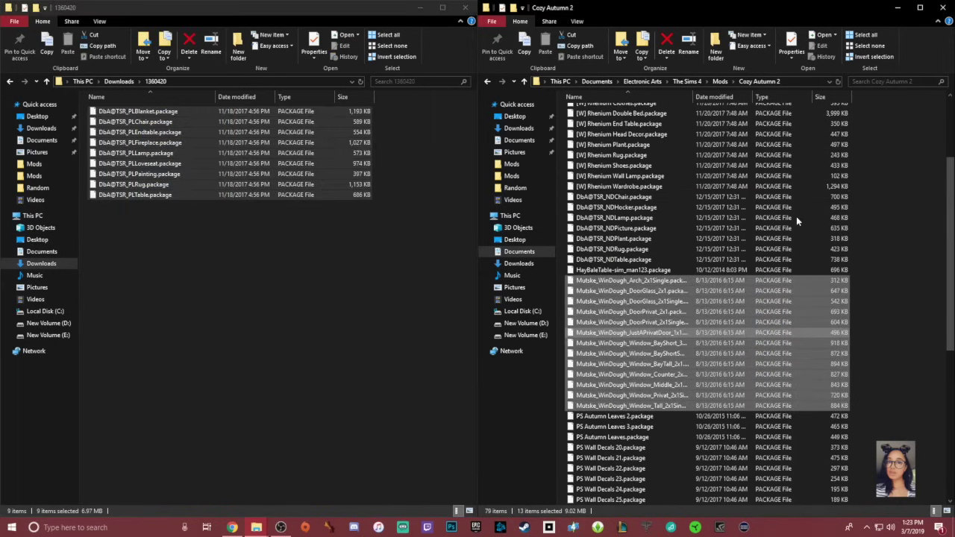
left_click(250, 223)
left_click(11, 81)
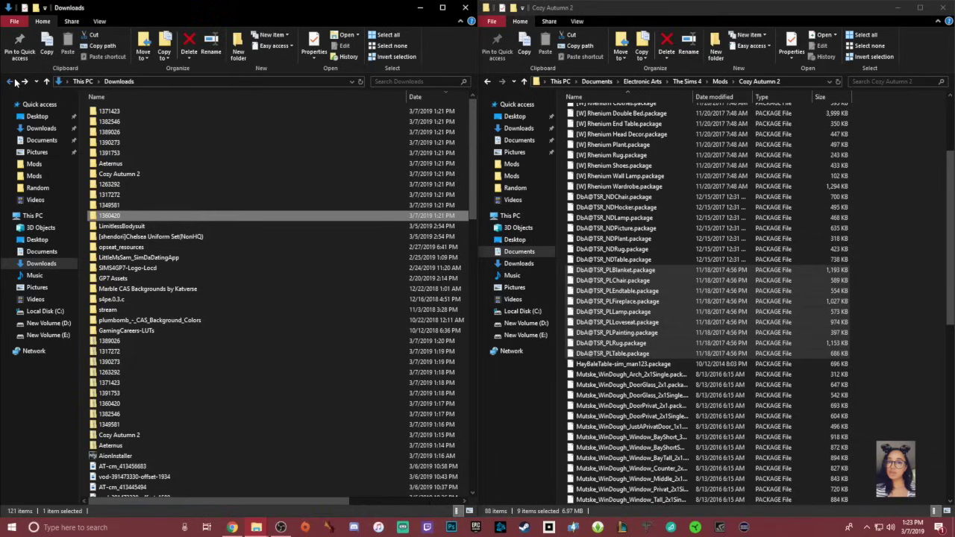
left_click(465, 8)
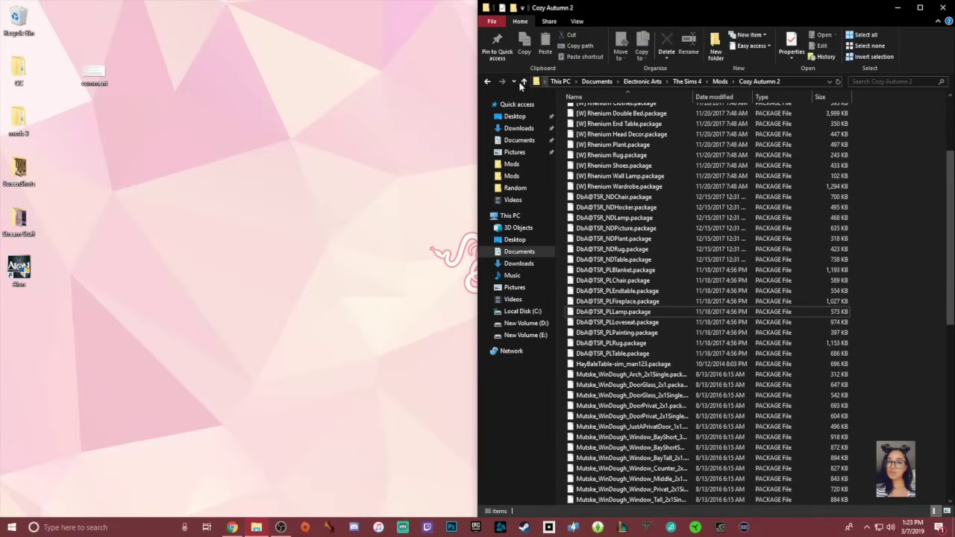
Close Explorer and filter the Gallery's My Library to Lots with Include Custom Content on.
left_click(942, 8)
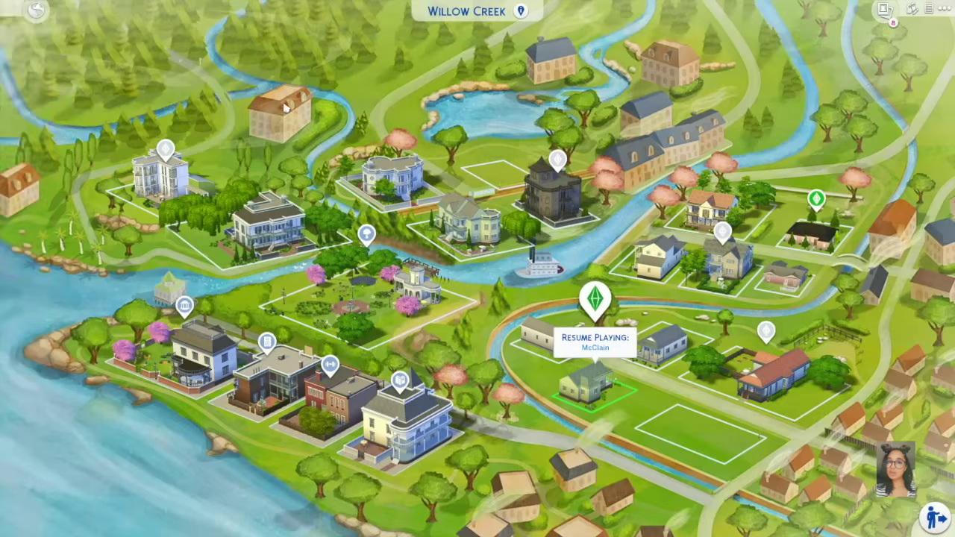
left_click(885, 15)
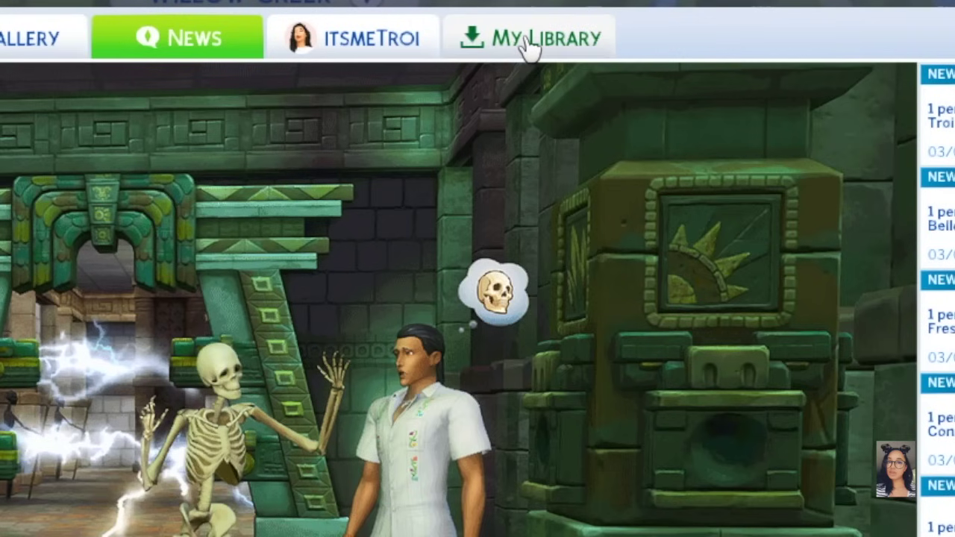
left_click(587, 31)
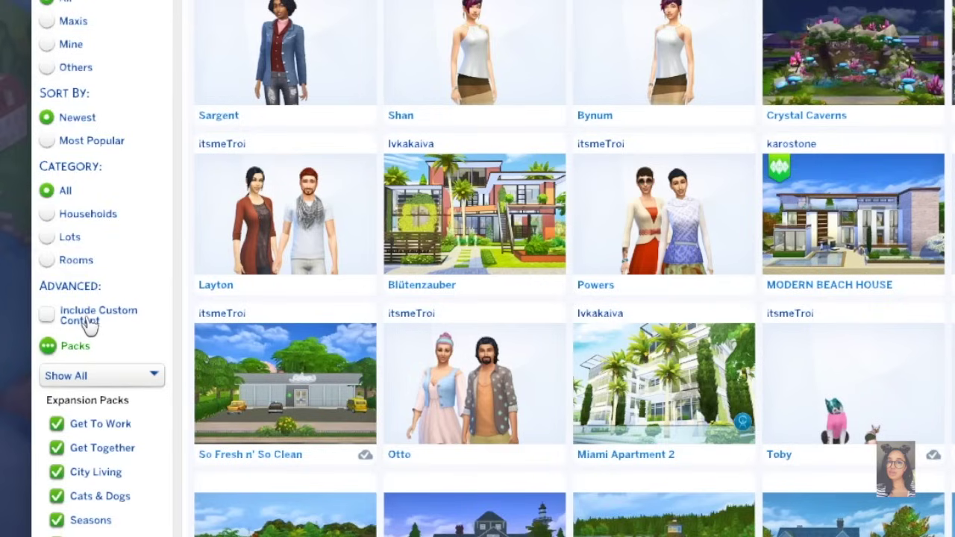
left_click(76, 306)
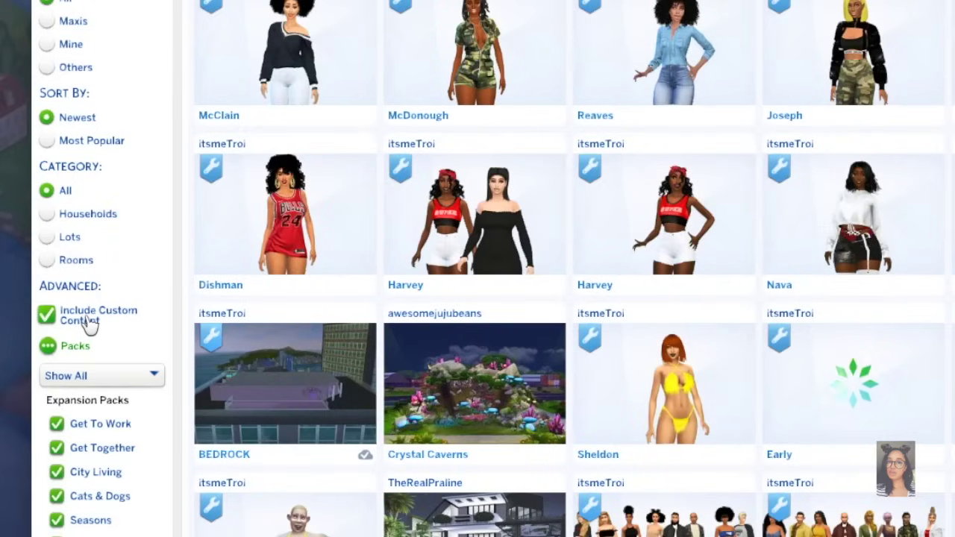
left_click(70, 239)
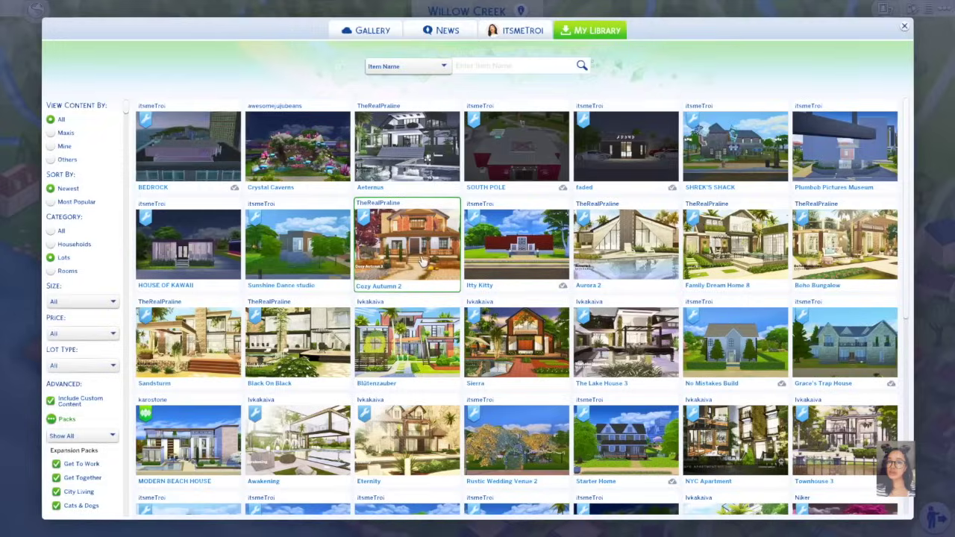
Place the Cozy Autumn 2 lot on Tranquil Crescent in Newcrest.
left_click(423, 258)
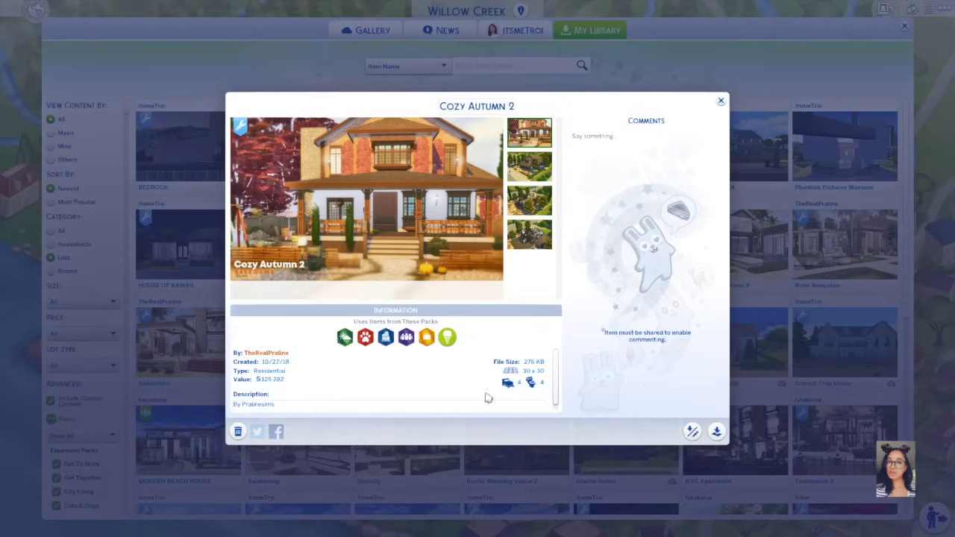
scroll(272, 391, "down", 1)
left_click(716, 432)
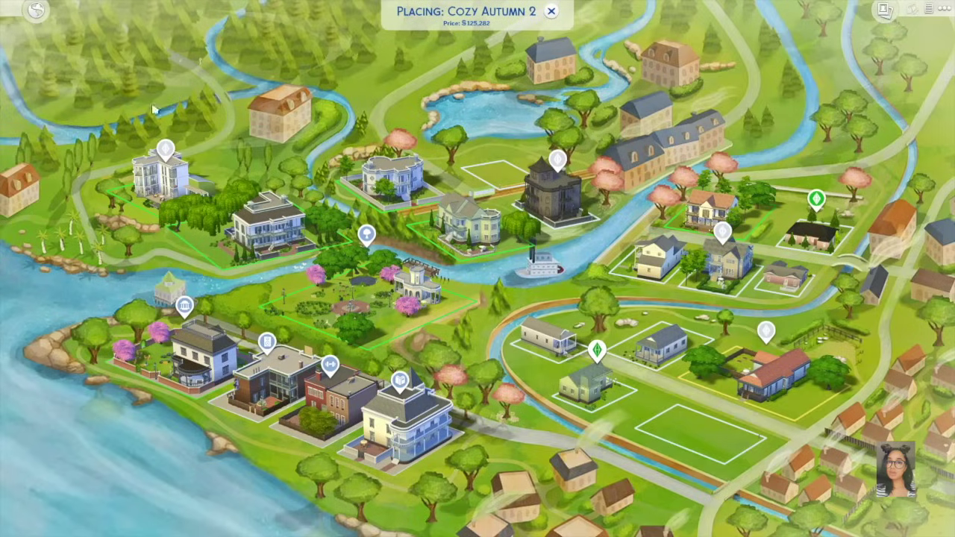
left_click(38, 11)
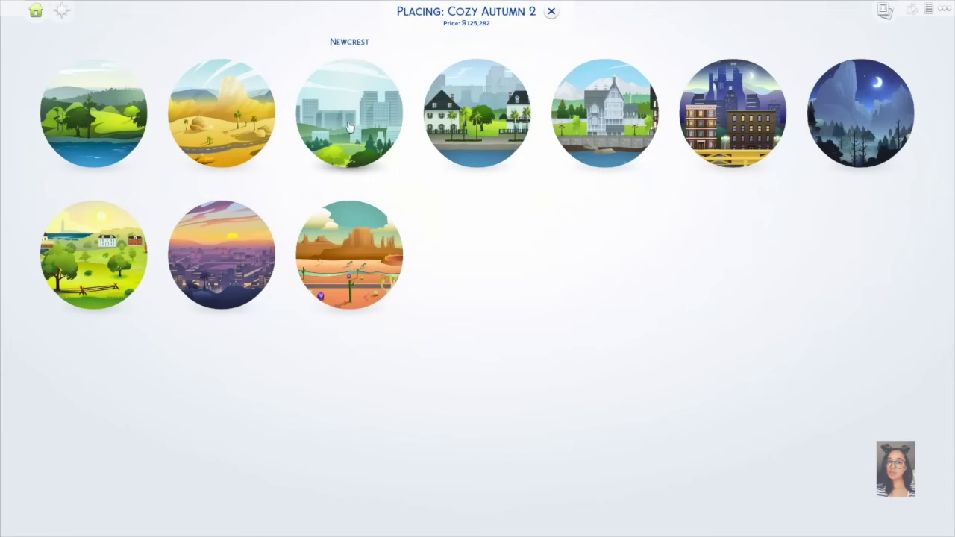
left_click(401, 228)
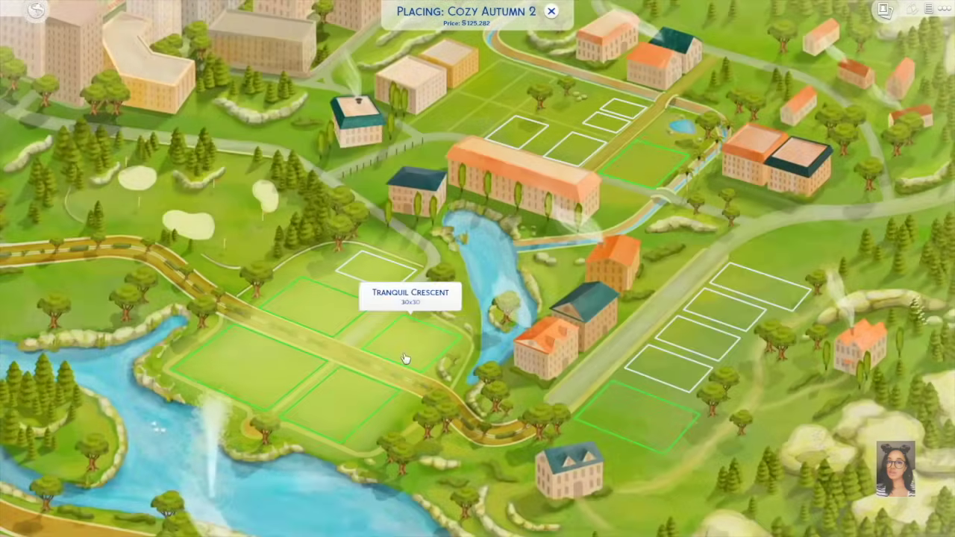
left_click(926, 502)
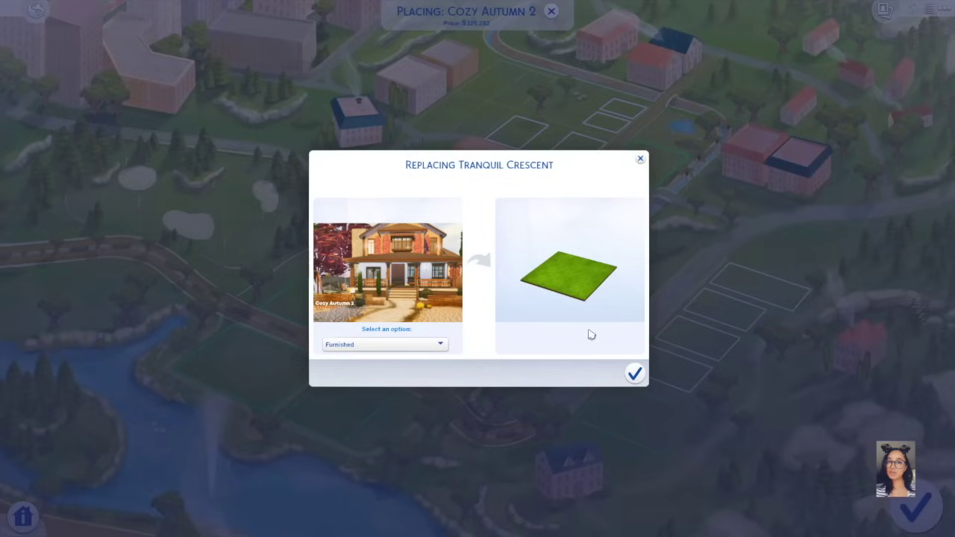
left_click(639, 373)
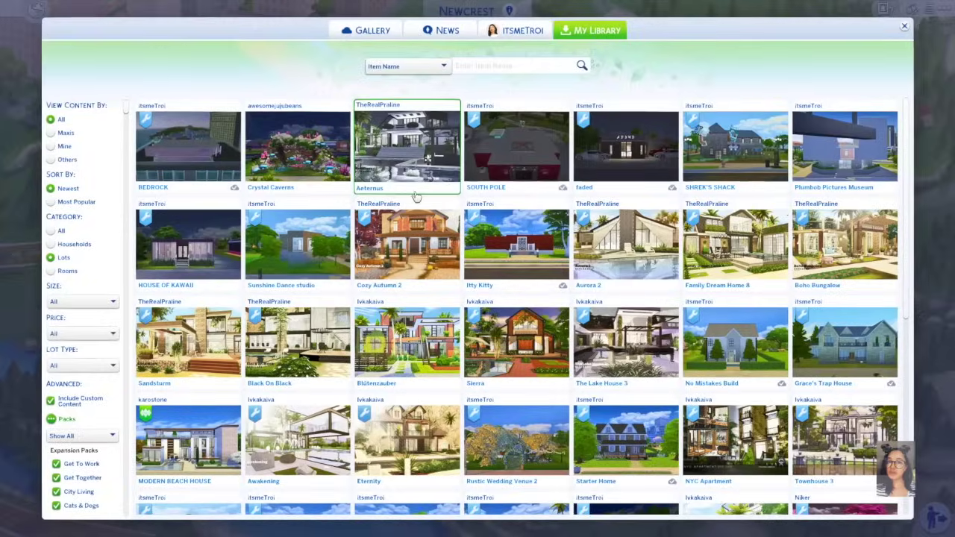
Place the Aeternus lot on Newcrest's Rippling Flats 40x30 plot.
left_click(420, 151)
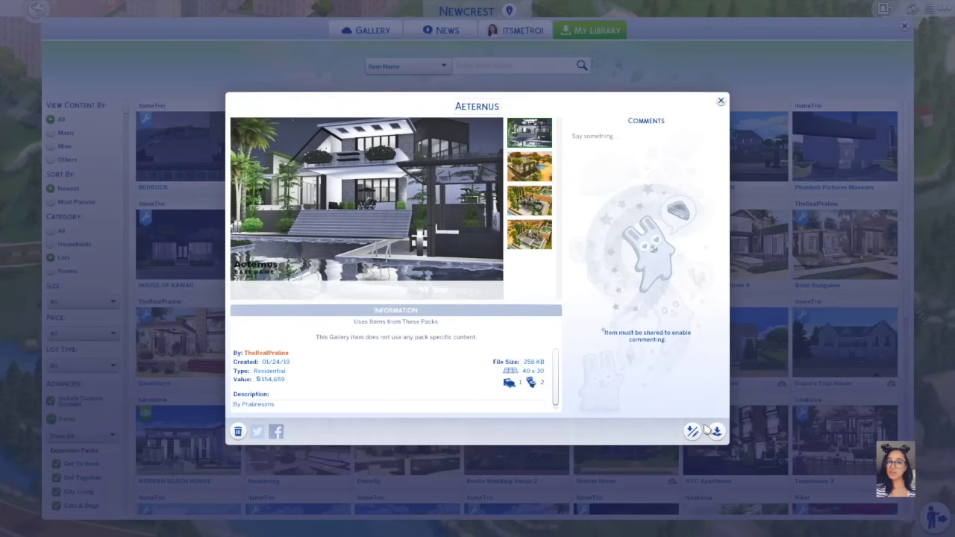
left_click(716, 433)
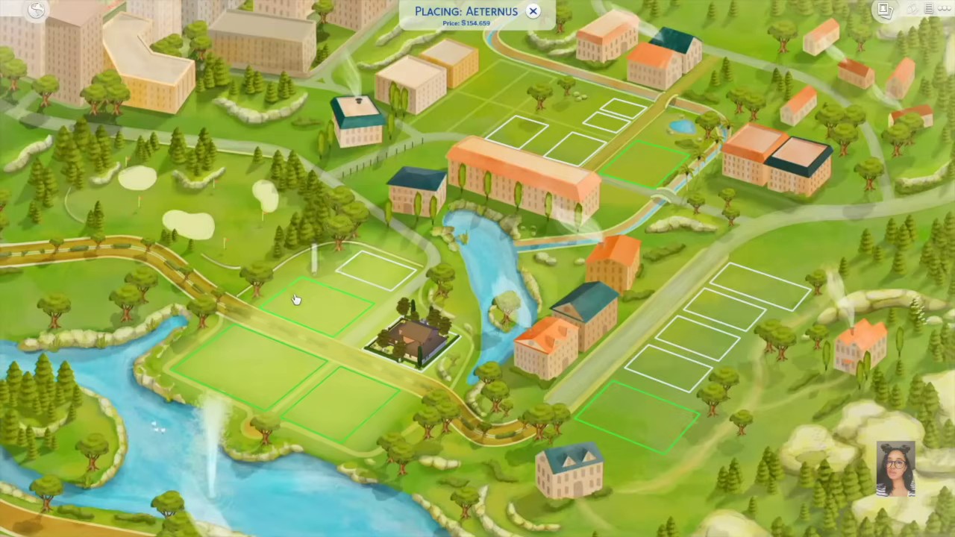
left_click(382, 400)
left_click(635, 373)
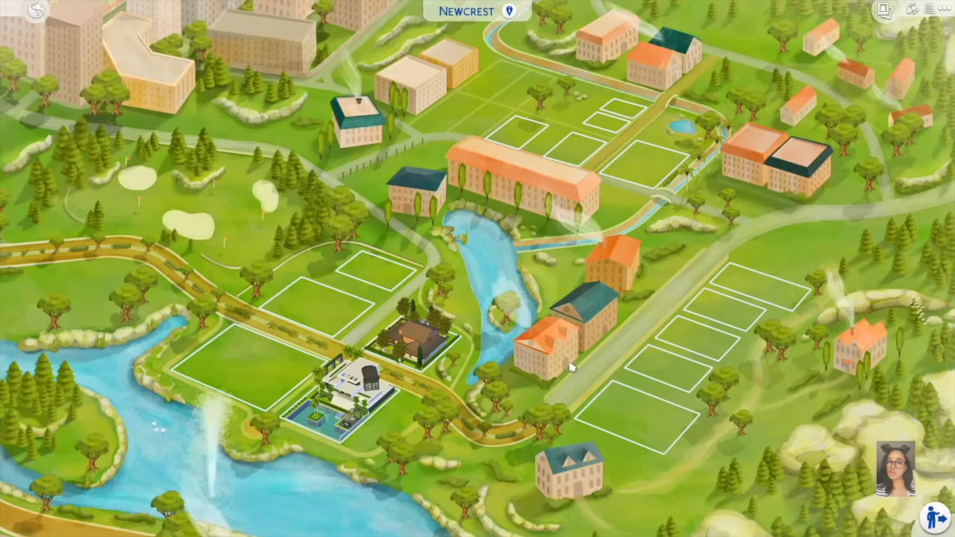
mouse_move(422, 333)
Move the first saved household into Cozy Autumn 2 for free using freerealestate on.
left_click(911, 9)
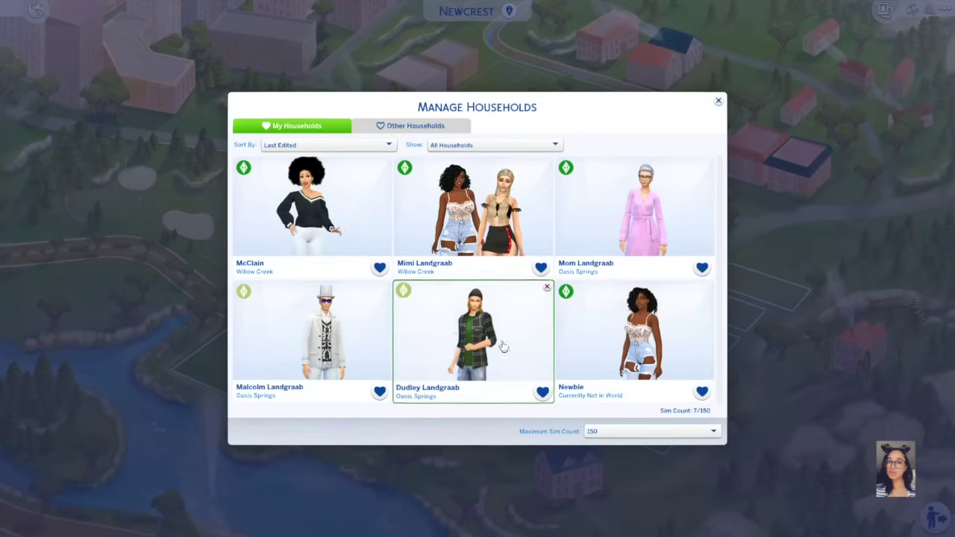
left_click(330, 207)
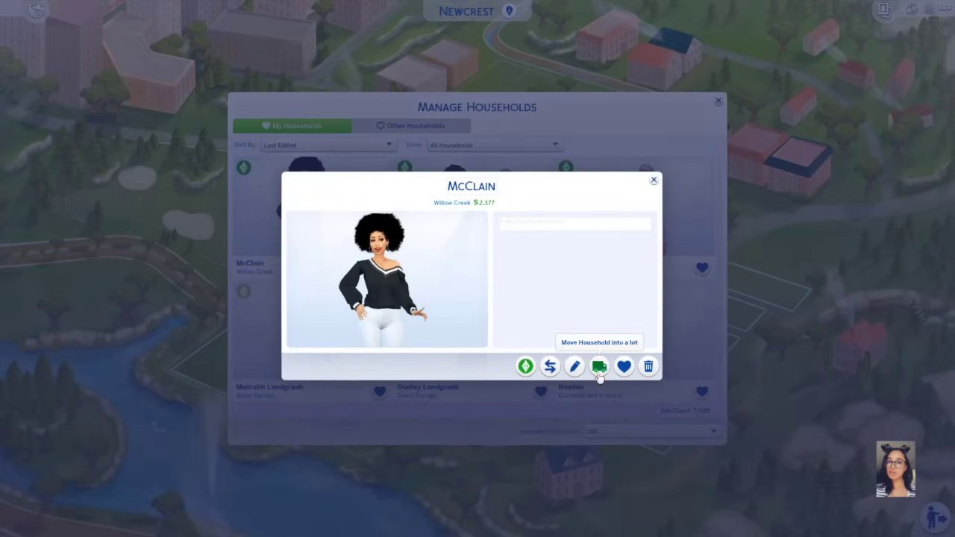
left_click(599, 367)
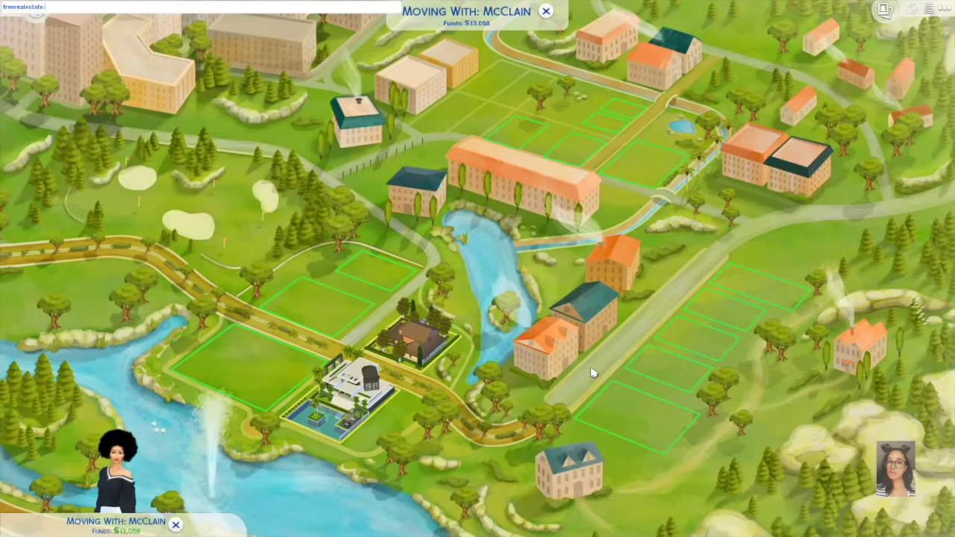
key("Return")
key("ctrl+shift+c")
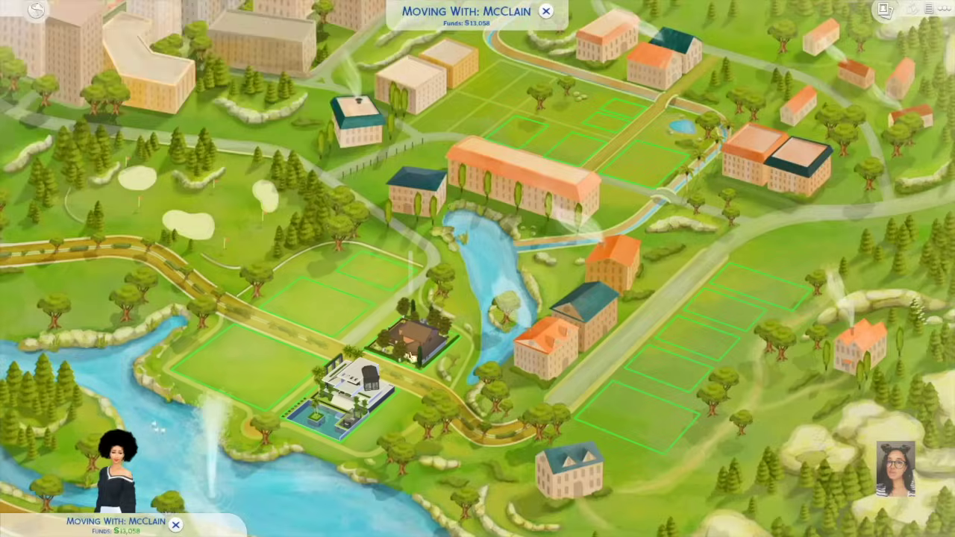
left_click(895, 502)
left_click(635, 371)
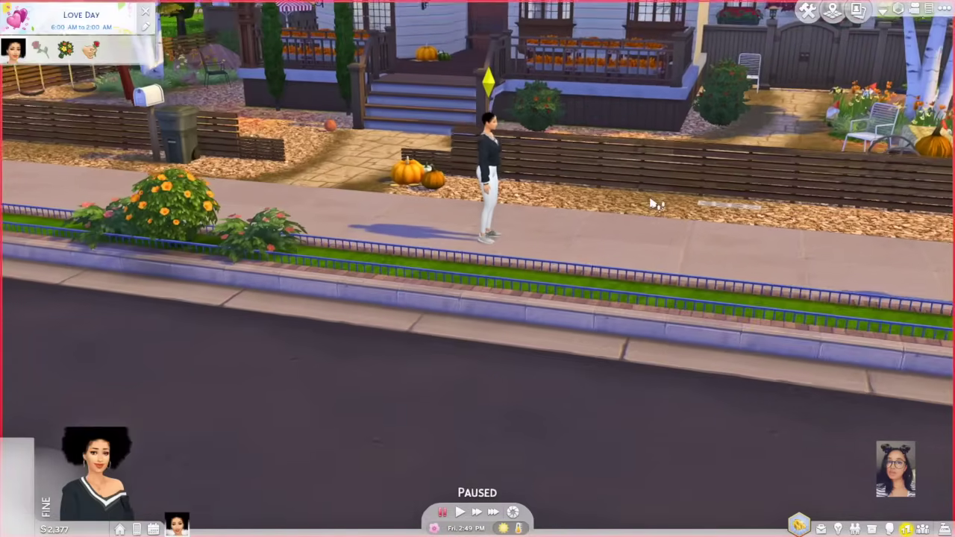
Hide the roof, drop to the ground floor, and look over the living room, stairs and fireplace.
scroll(656, 203, "up", 5)
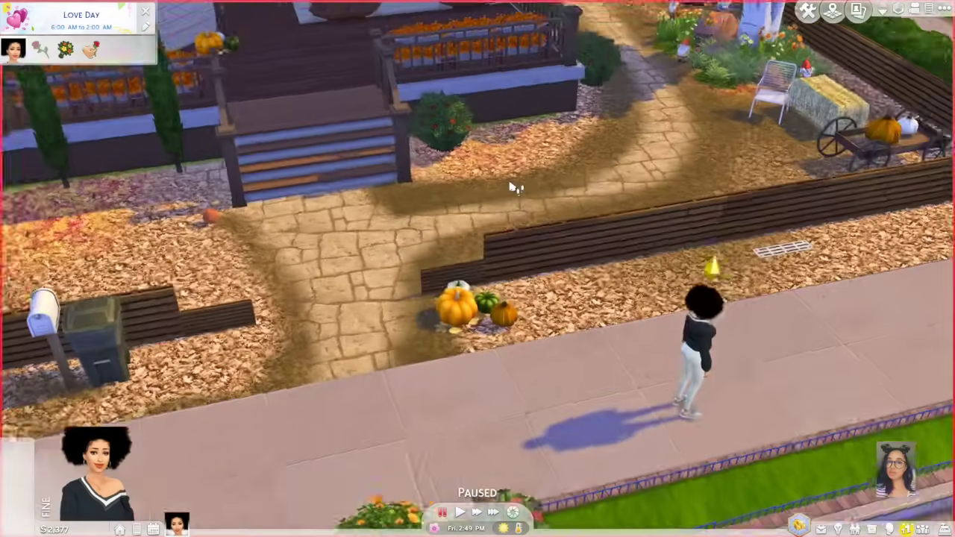
scroll(514, 182, "down", 5)
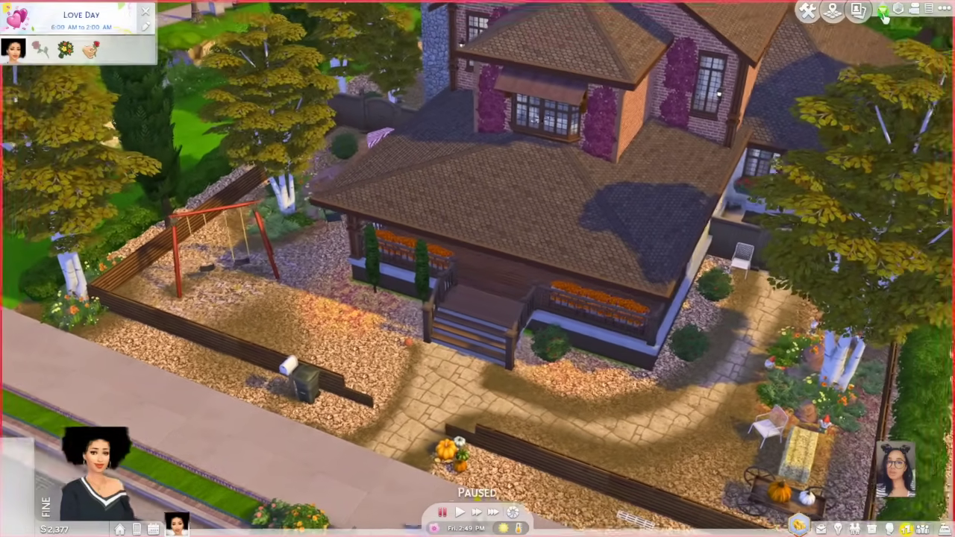
left_click(882, 10)
left_click(883, 15)
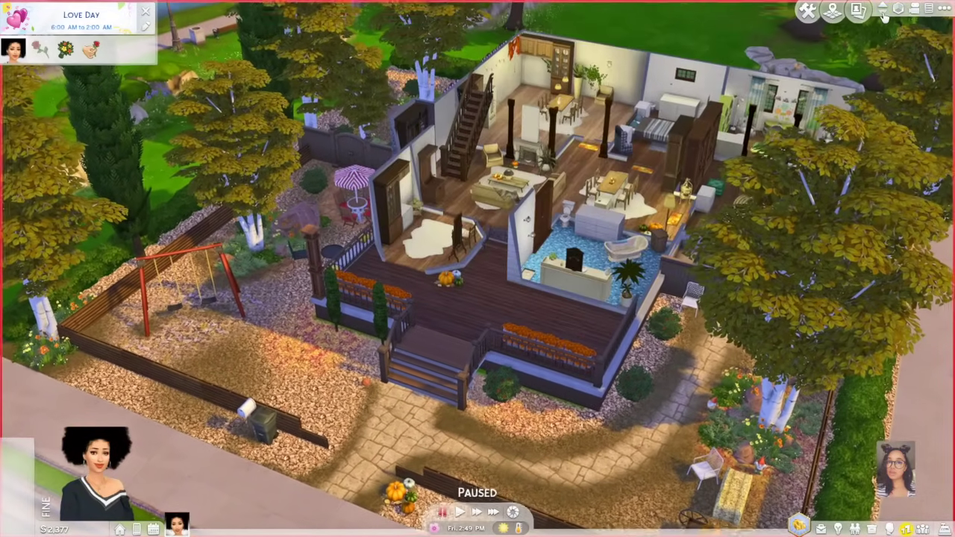
scroll(616, 151, "up", 4)
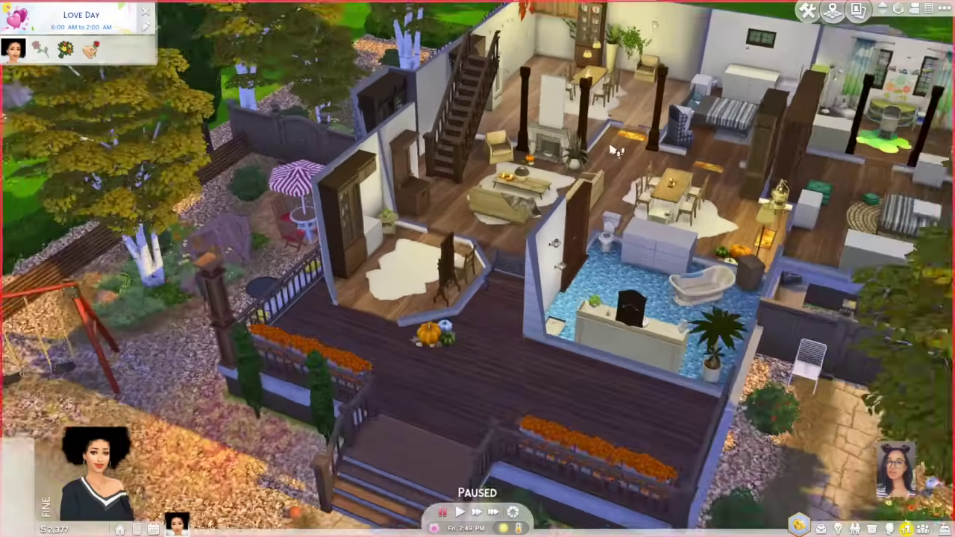
scroll(613, 150, "up", 5)
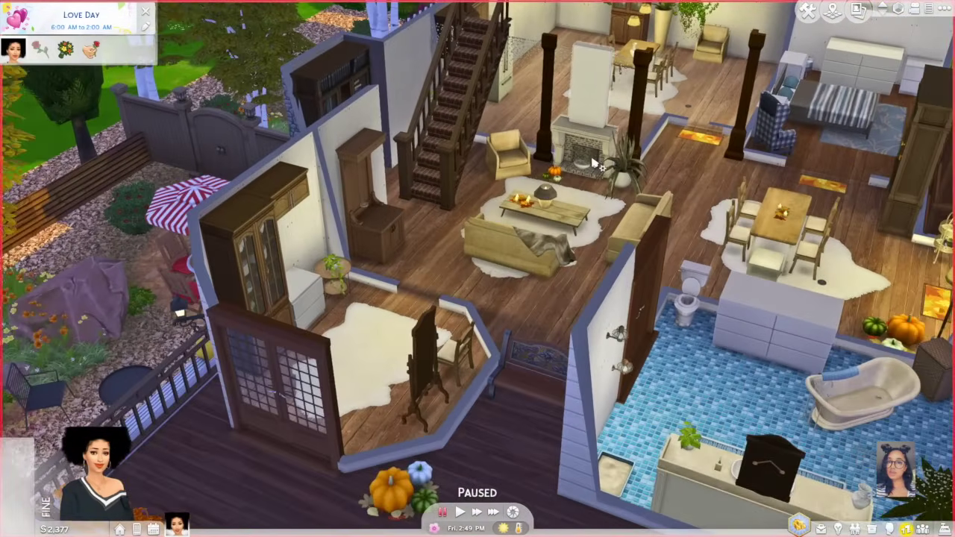
key("e")
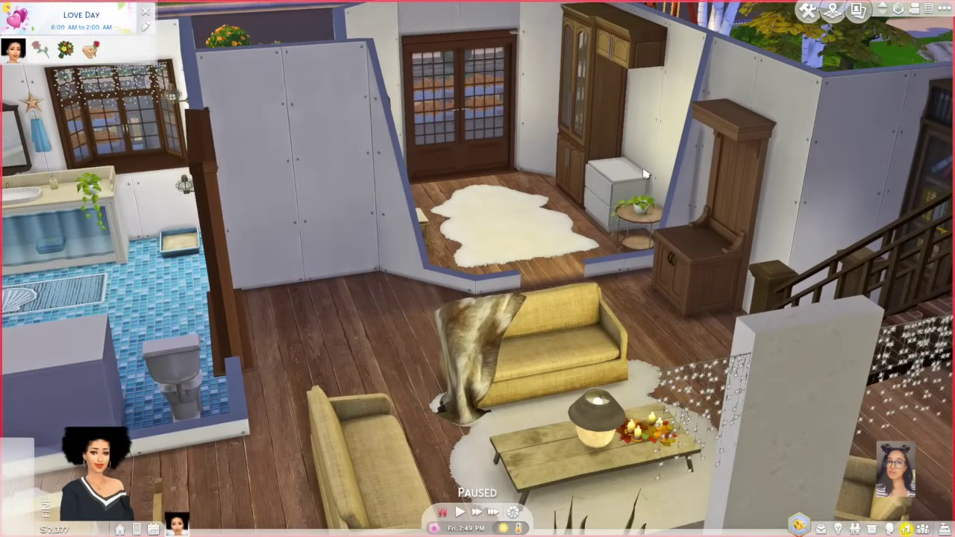
key("w")
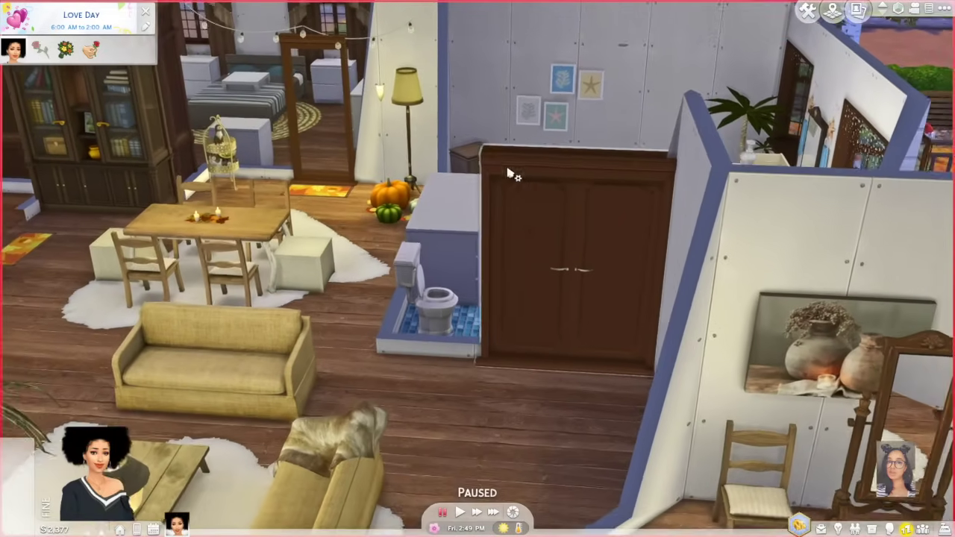
key("a")
key("s")
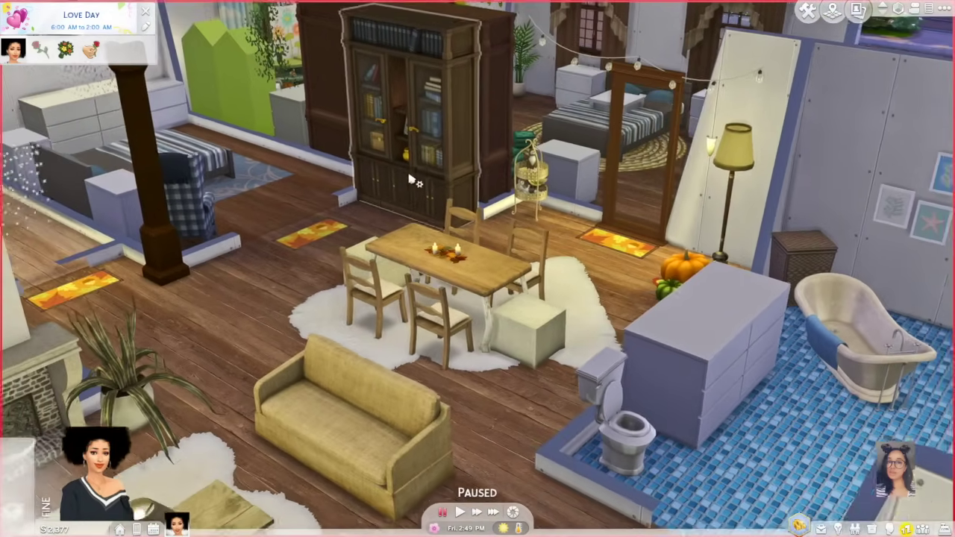
key("a")
Cut the walls away and circle the living room, staircase, fireplace and dining table.
key("Home")
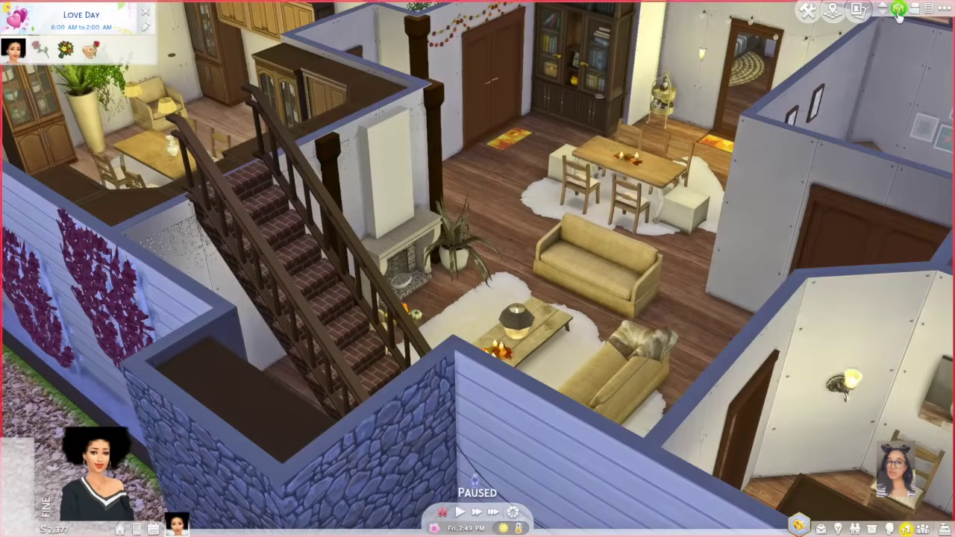
left_click(899, 21)
key("w")
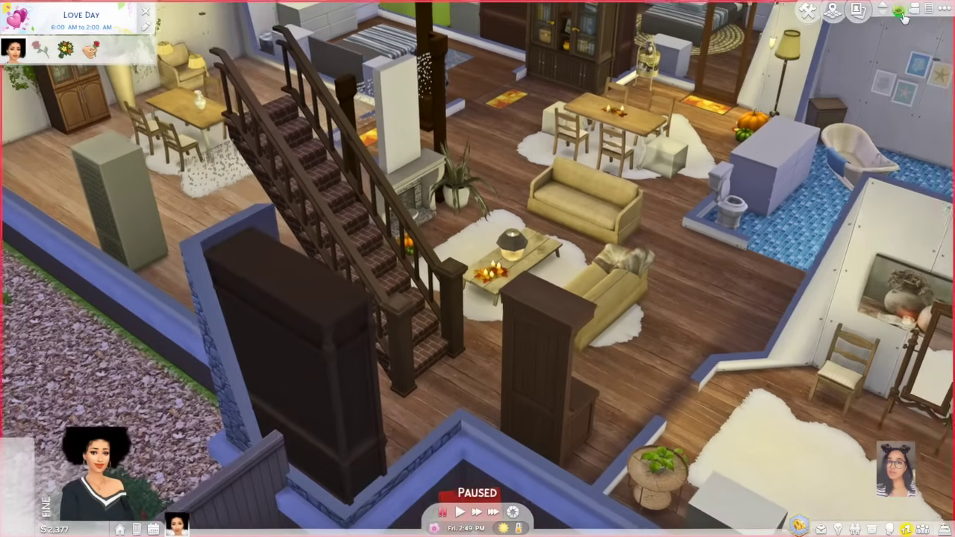
key("d")
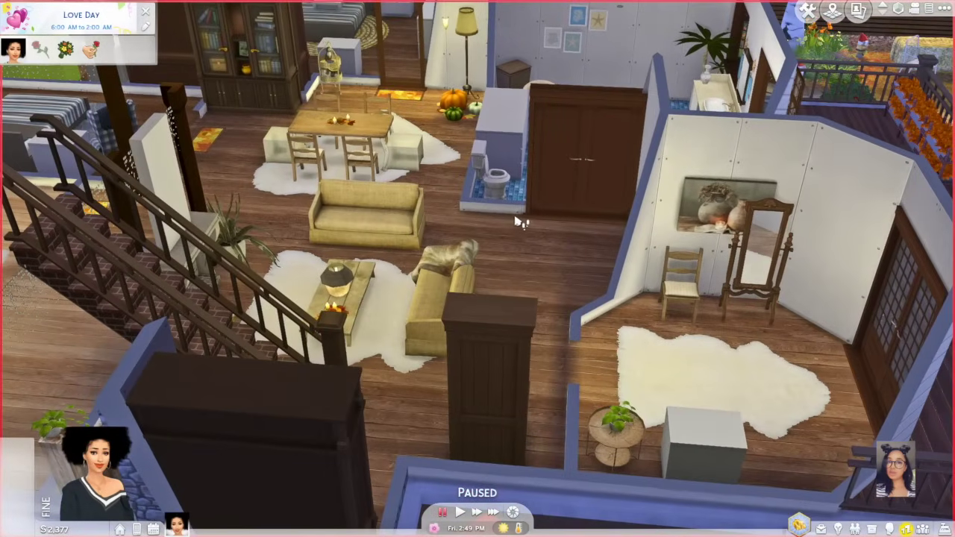
key("a")
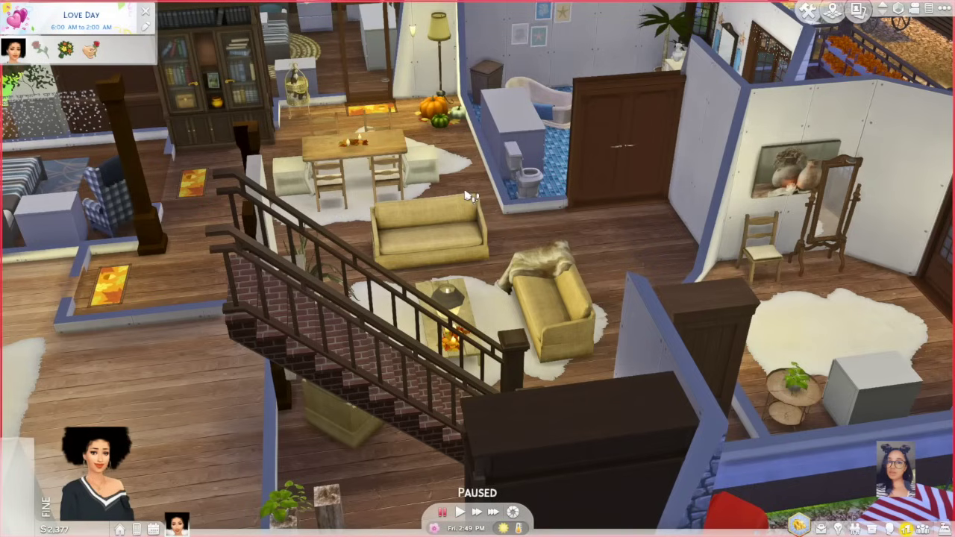
key("e")
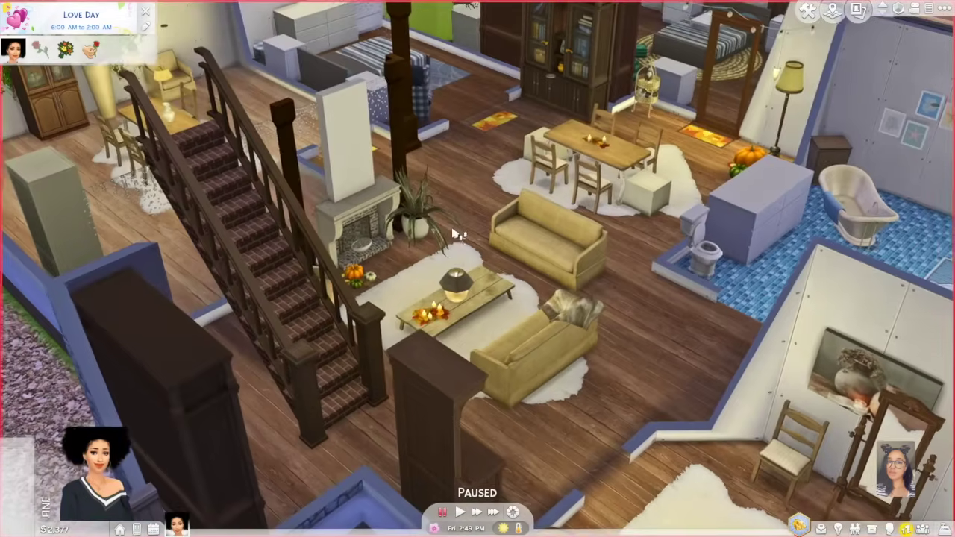
key("e")
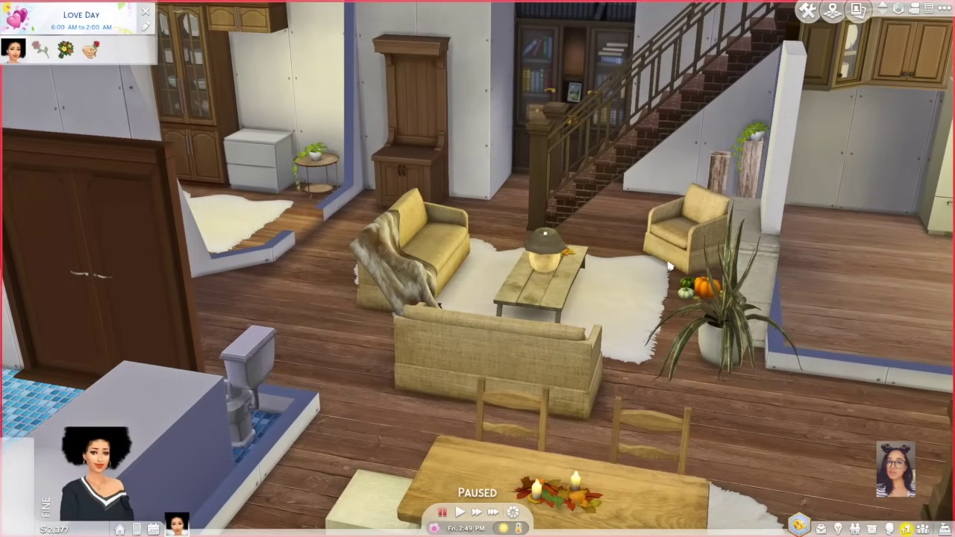
key("e")
key("e")
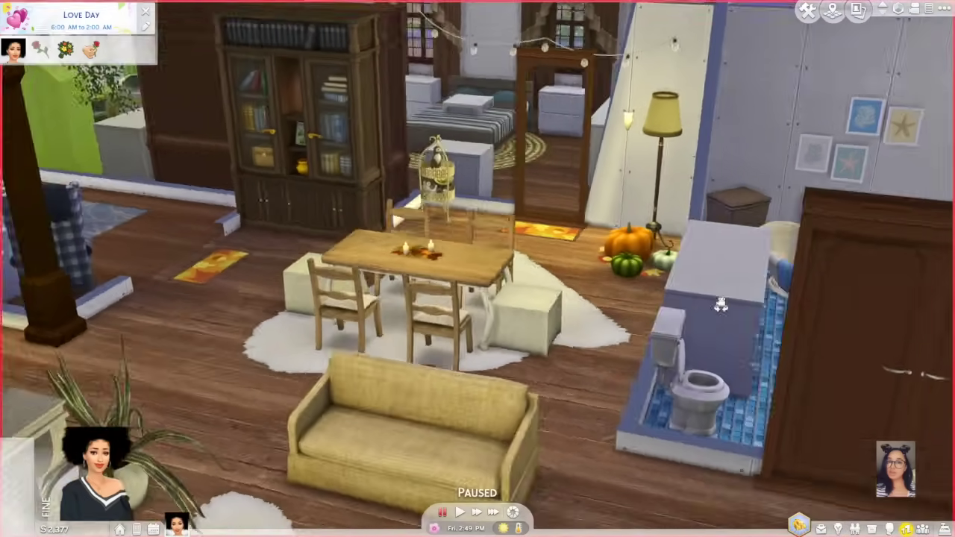
key("e")
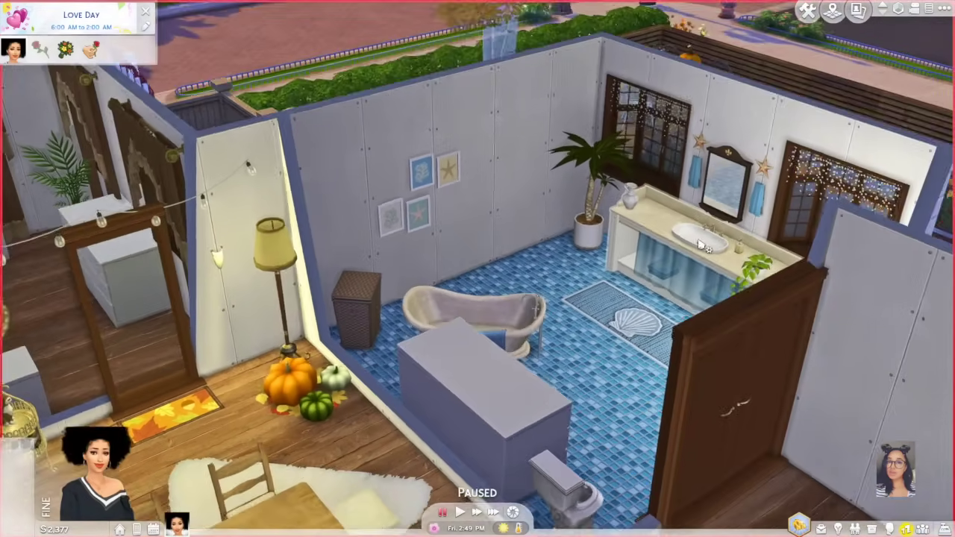
View the bathroom with its framed pictures, the neighbouring bedroom, then the other wing.
scroll(674, 254, "up", 3)
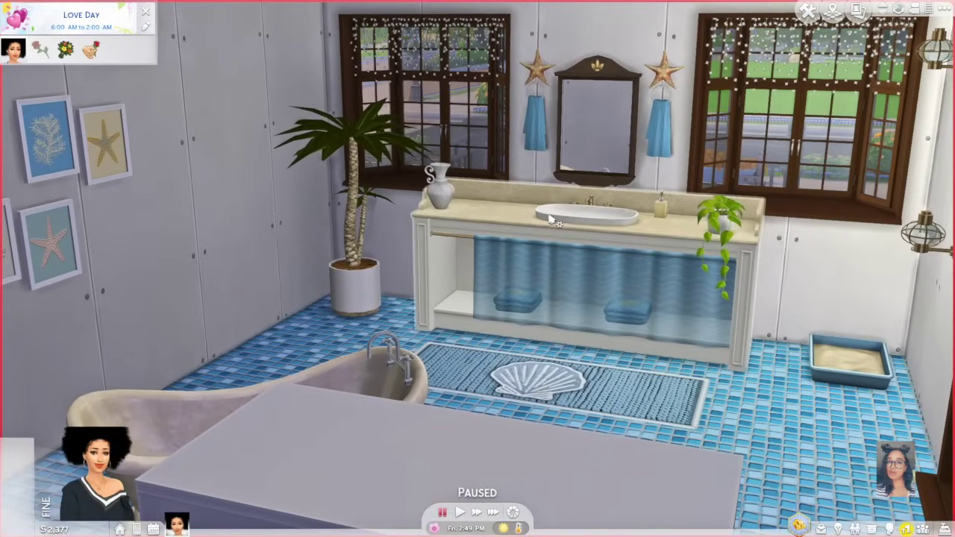
key("q")
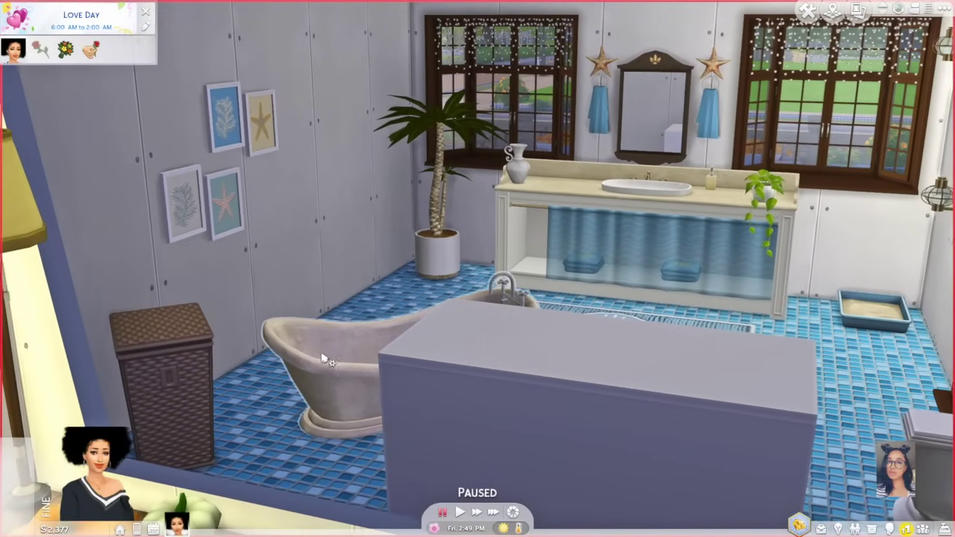
key("a")
scroll(328, 359, "down", 3)
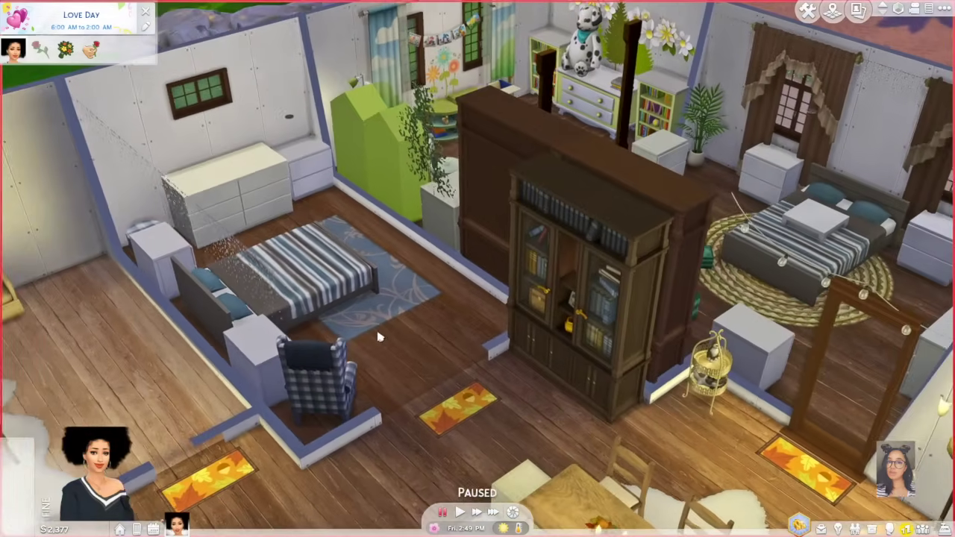
scroll(378, 337, "down", 5)
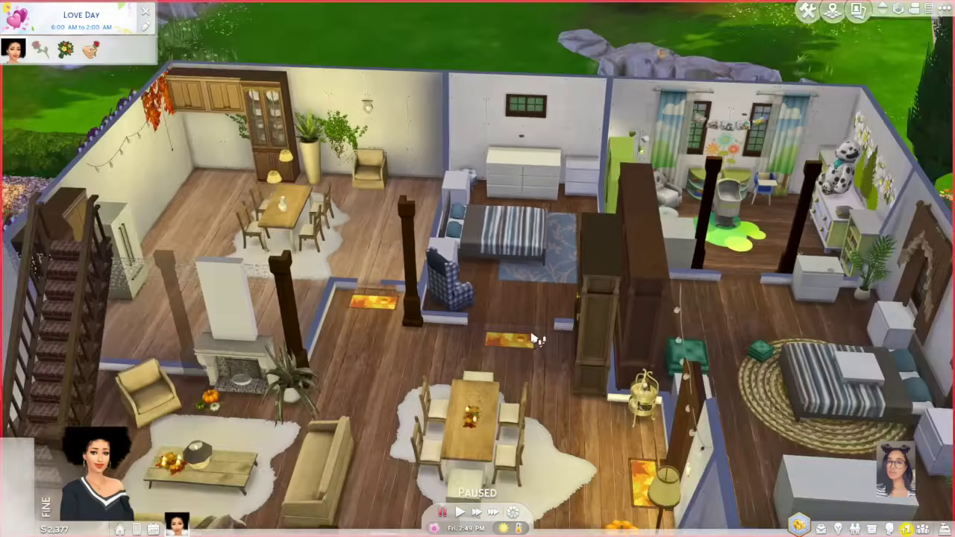
key("e")
scroll(874, 94, "up", 4)
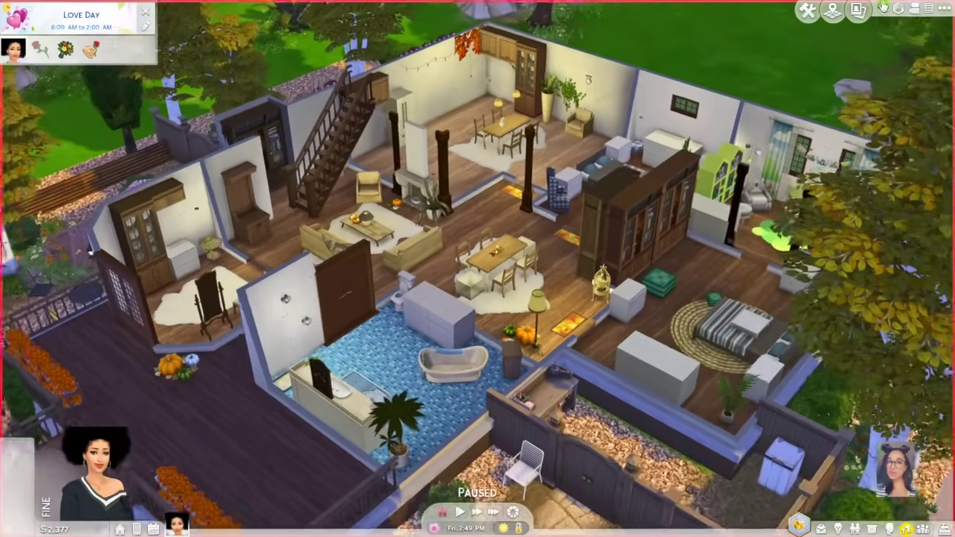
Look over the zig-zag-rug bedroom, then cut the walls away to reveal the yellow-tiled bathroom.
key("e")
scroll(882, 7, "up", 4)
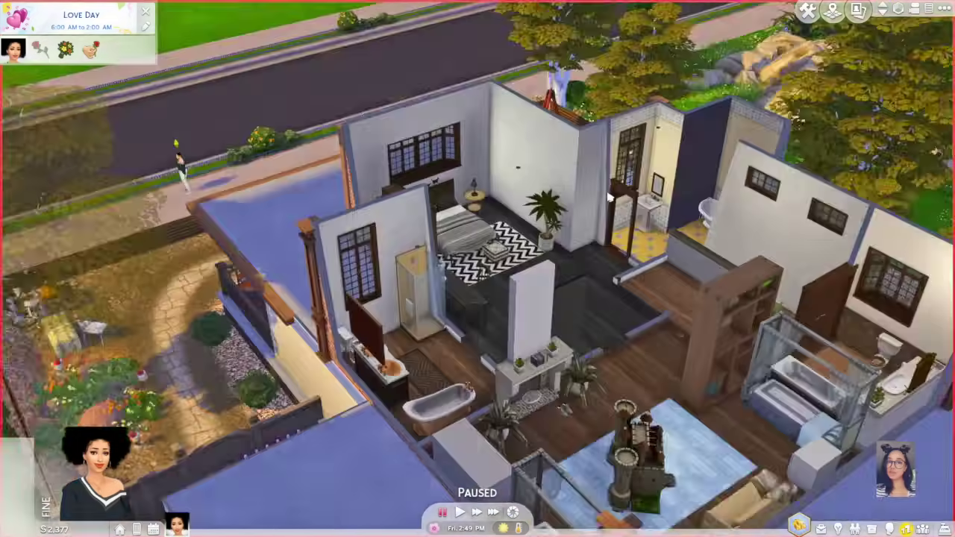
scroll(641, 189, "up", 5)
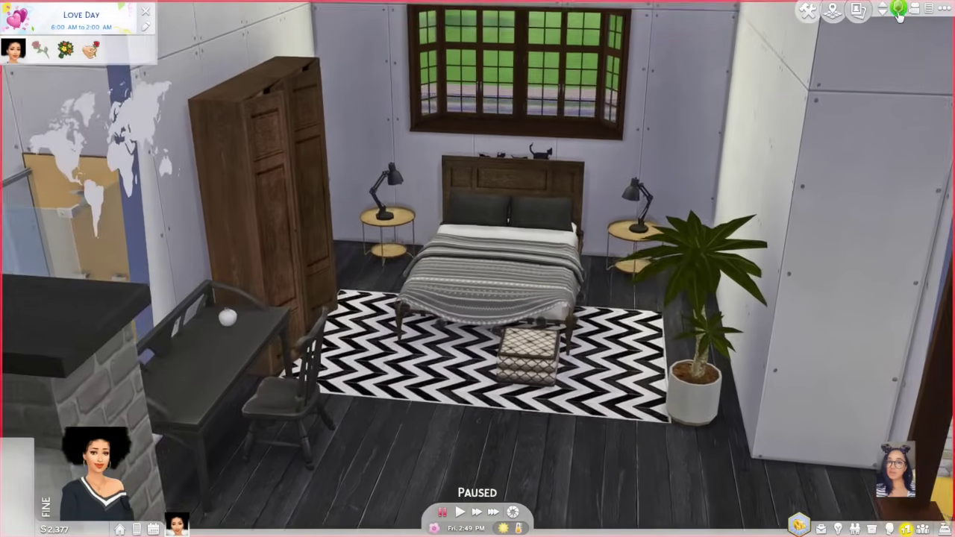
scroll(641, 189, "down", 2)
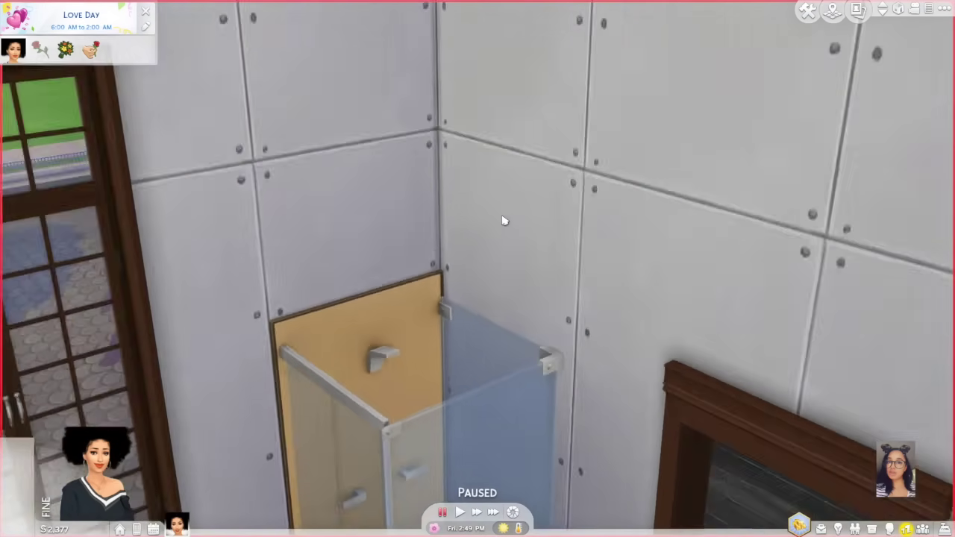
scroll(503, 219, "down", 5)
key("w")
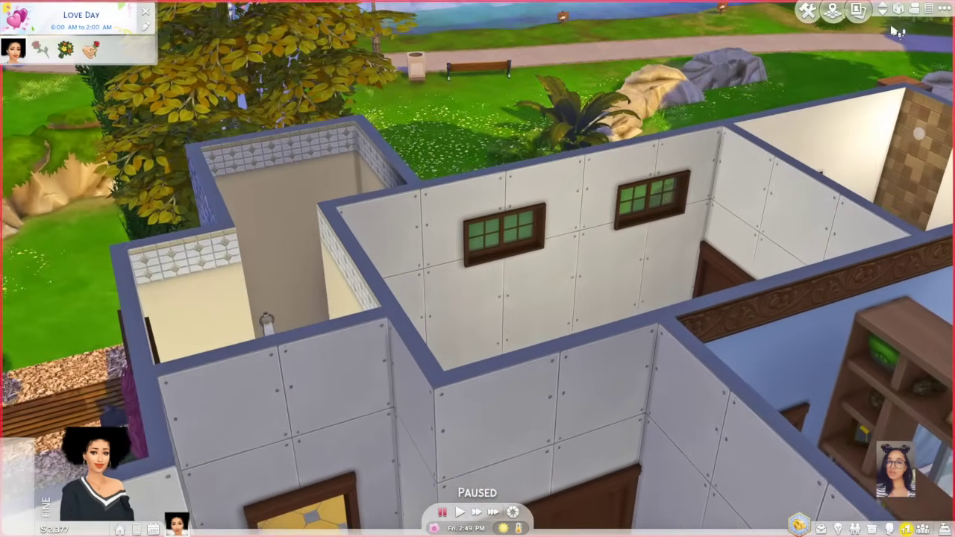
left_click(899, 10)
key("w")
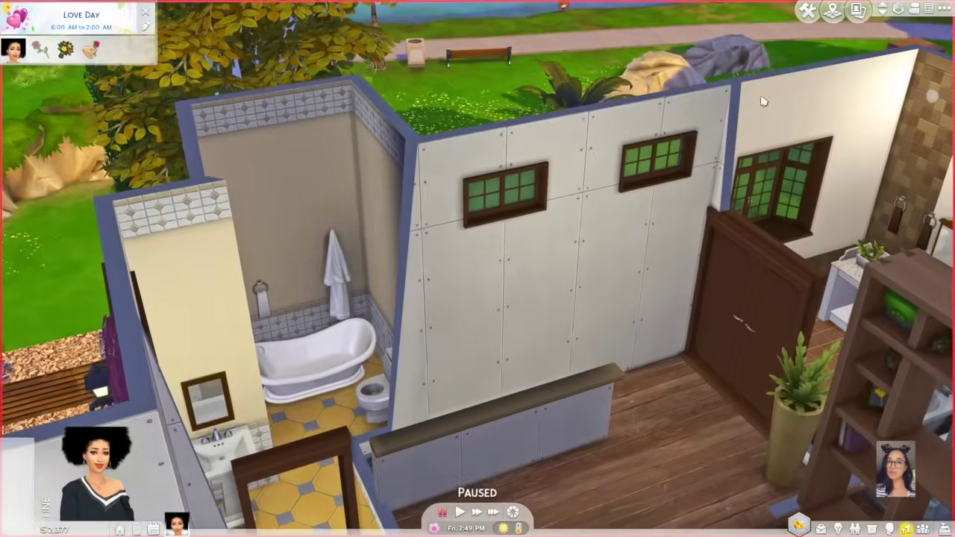
key("s")
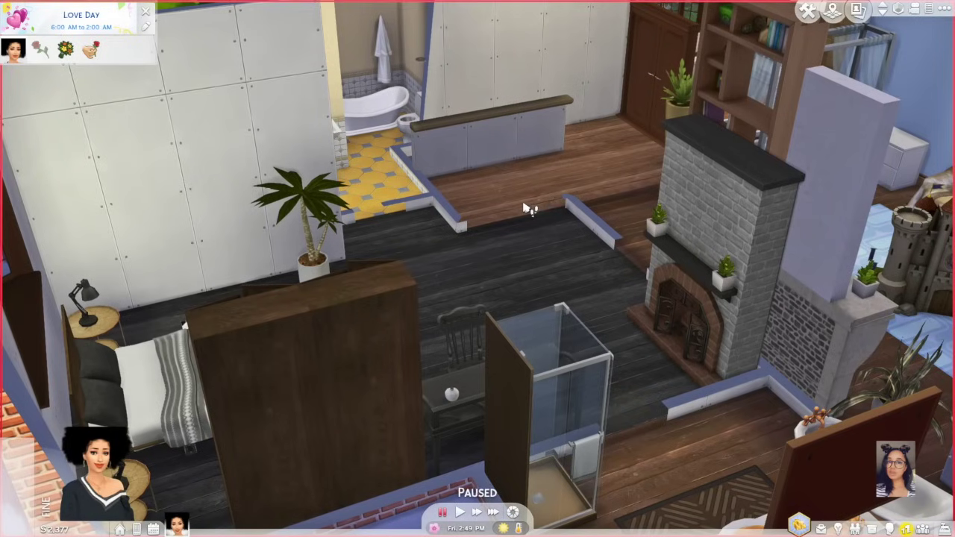
Centre on the dark-floored bedroom, then circle the kids' room to see the castle toy.
key("q")
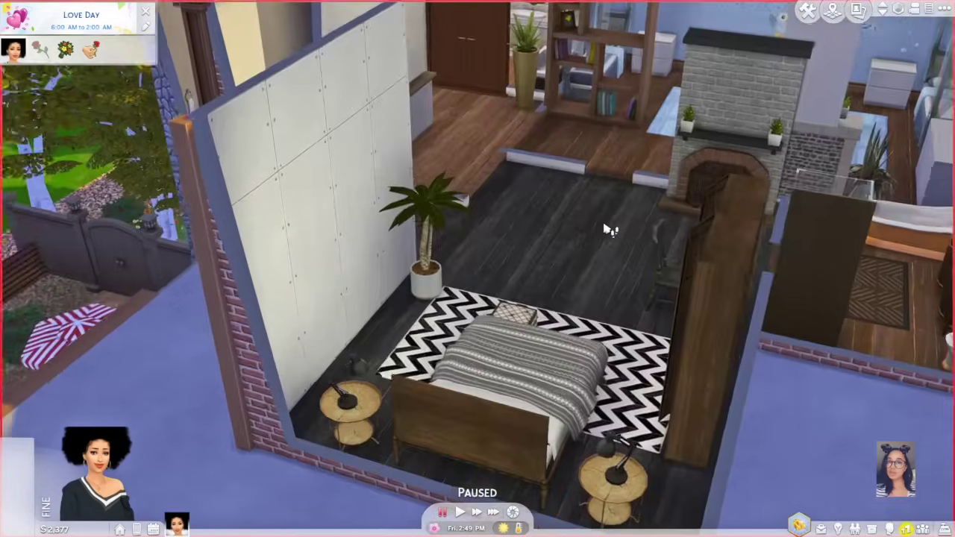
key("w")
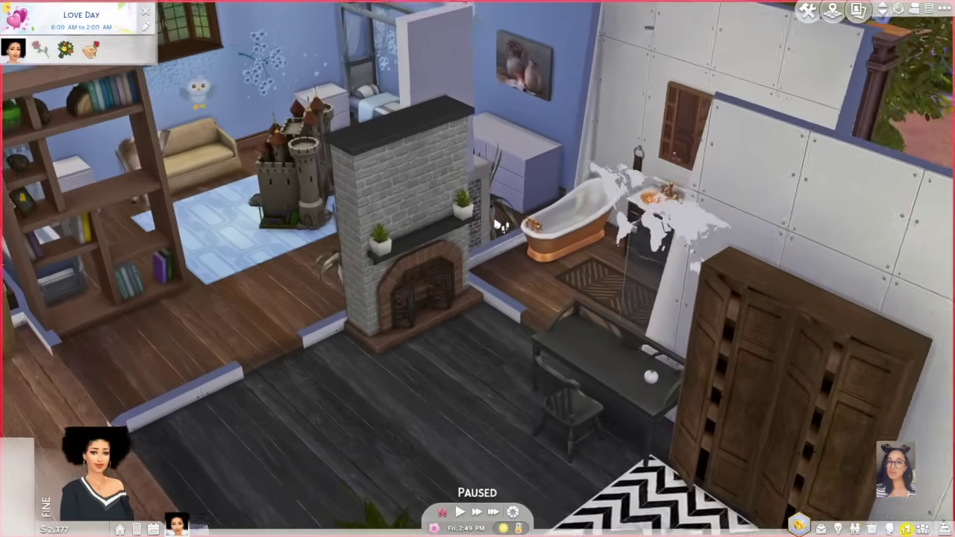
key("e")
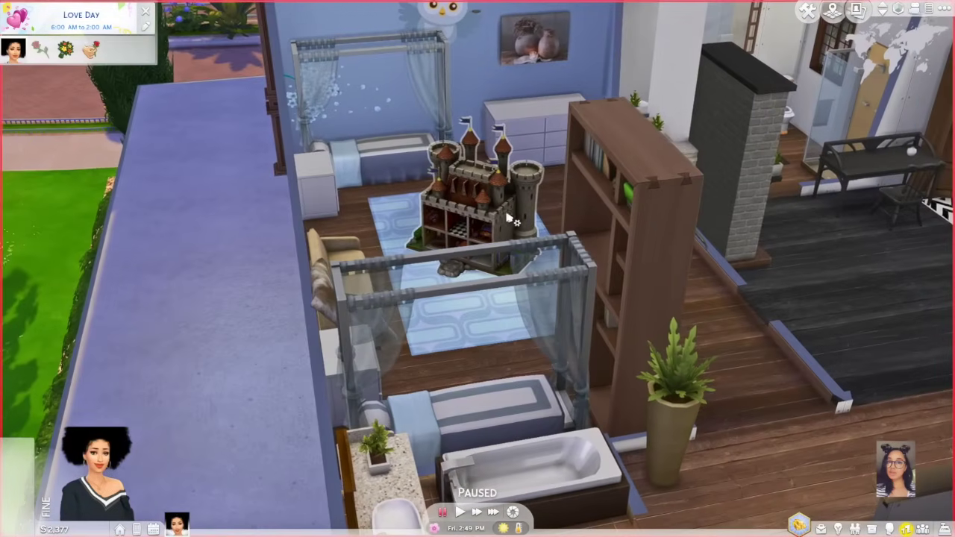
scroll(467, 228, "down", 5)
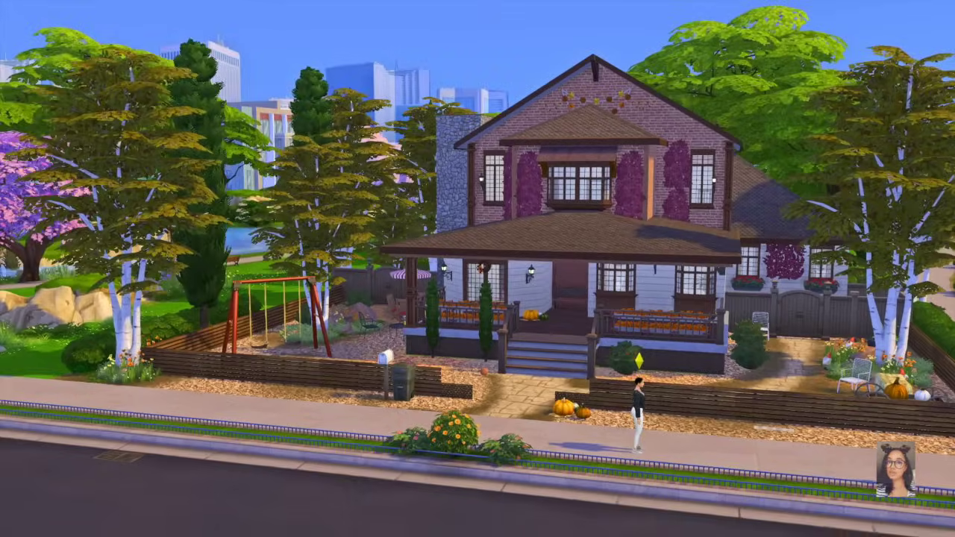
Pan along the road to the corner brick house and zoom out over the neighbourhood and city skyline.
key("e")
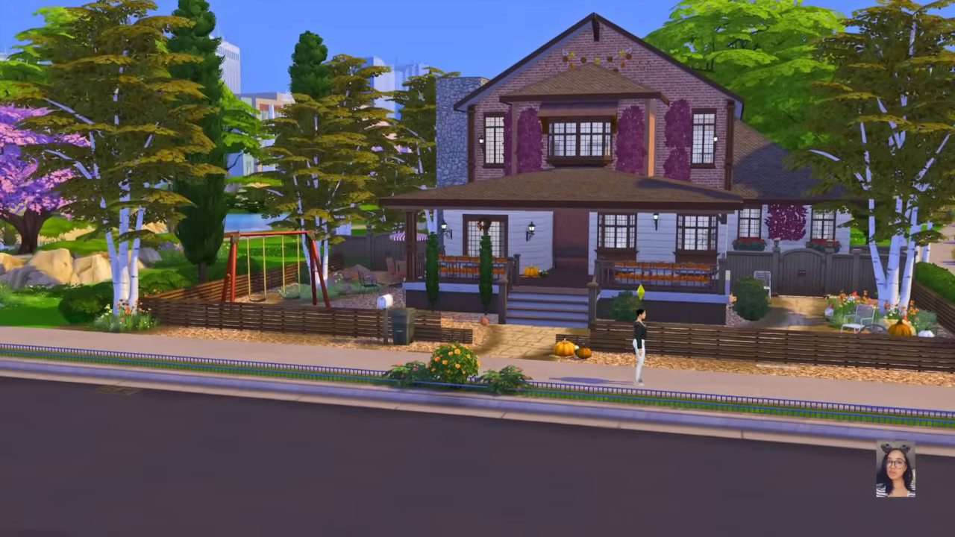
key("d")
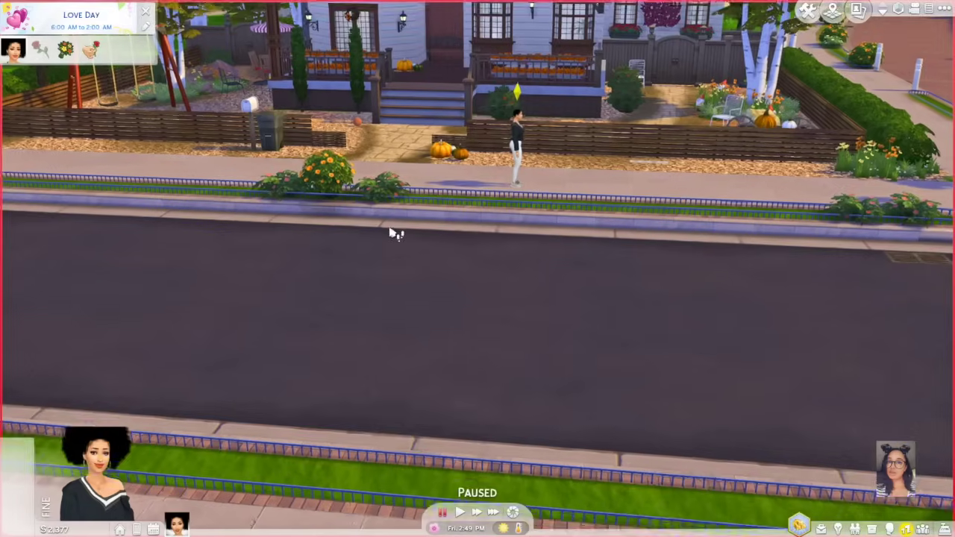
scroll(393, 249, "up", 3)
scroll(411, 259, "down", 3)
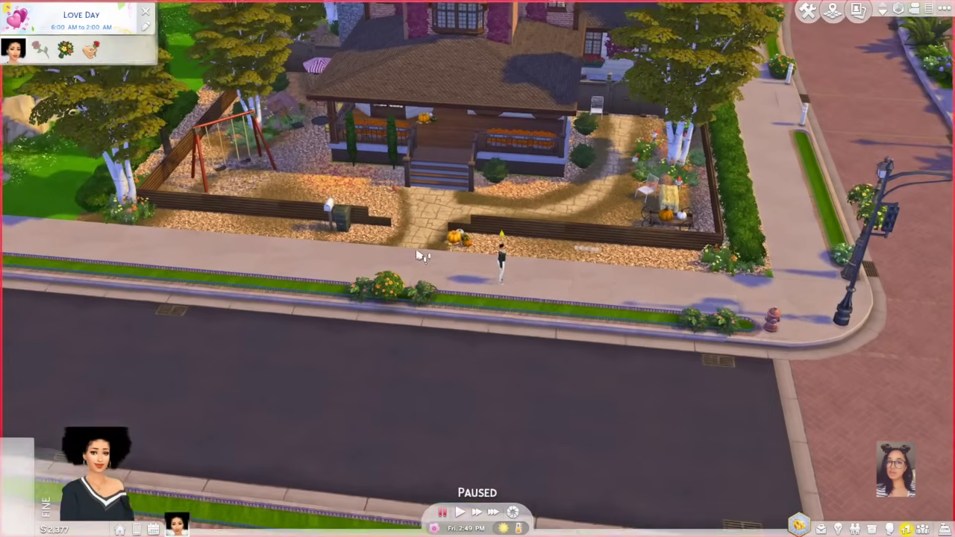